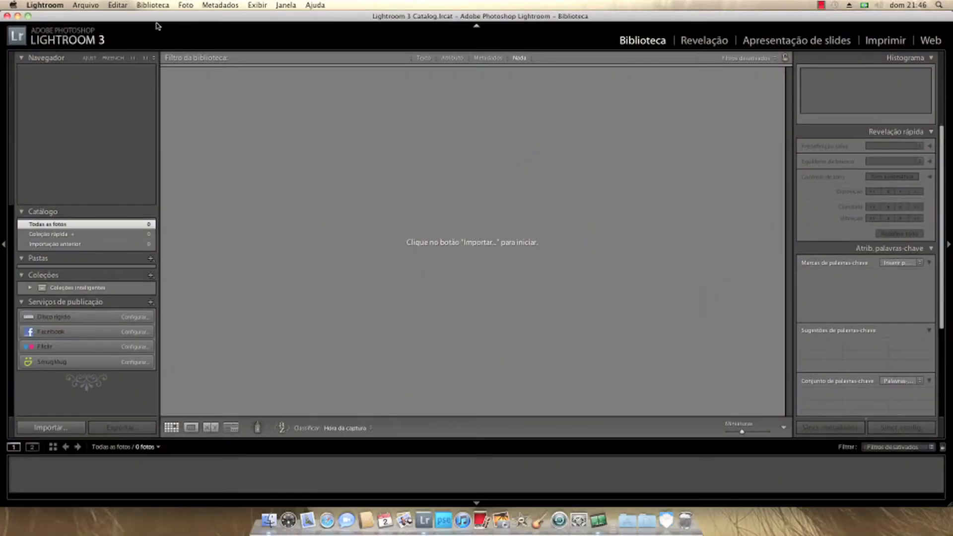
- Switch to Finder and open the BackupCartao folder inside the Fotografia folder
{"action": "left_click", "coordinate": [18, 16]}
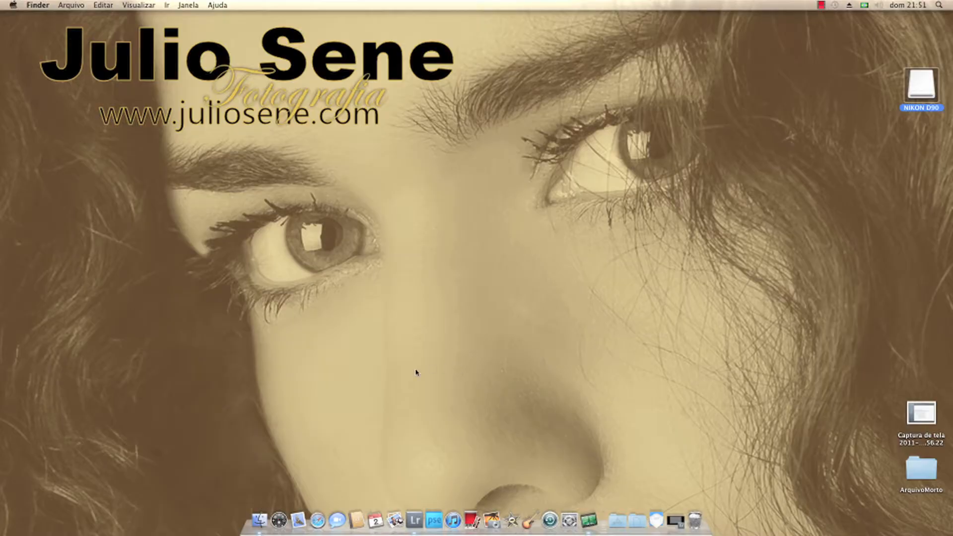
{"action": "left_click", "coordinate": [265, 518]}
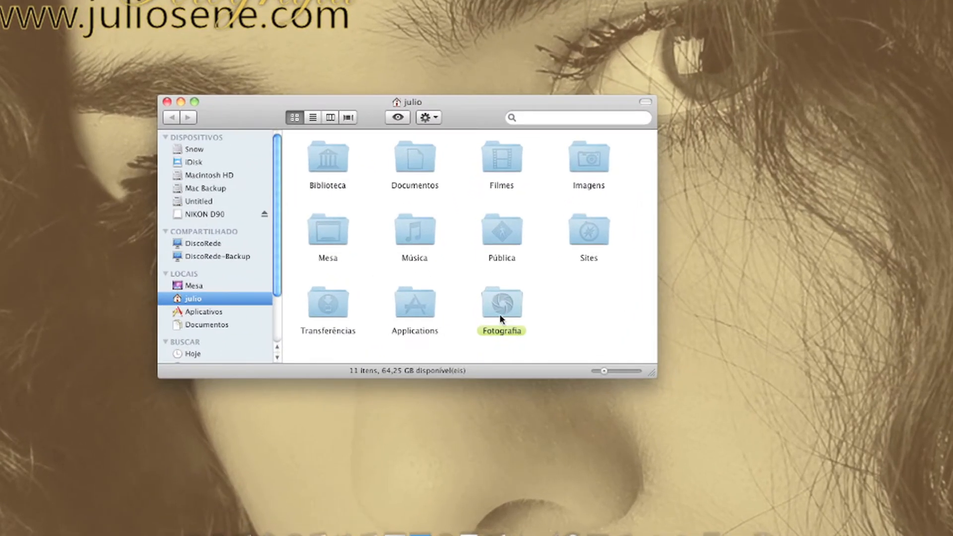
{"action": "double_click", "coordinate": [494, 368]}
{"action": "left_click", "coordinate": [412, 160]}
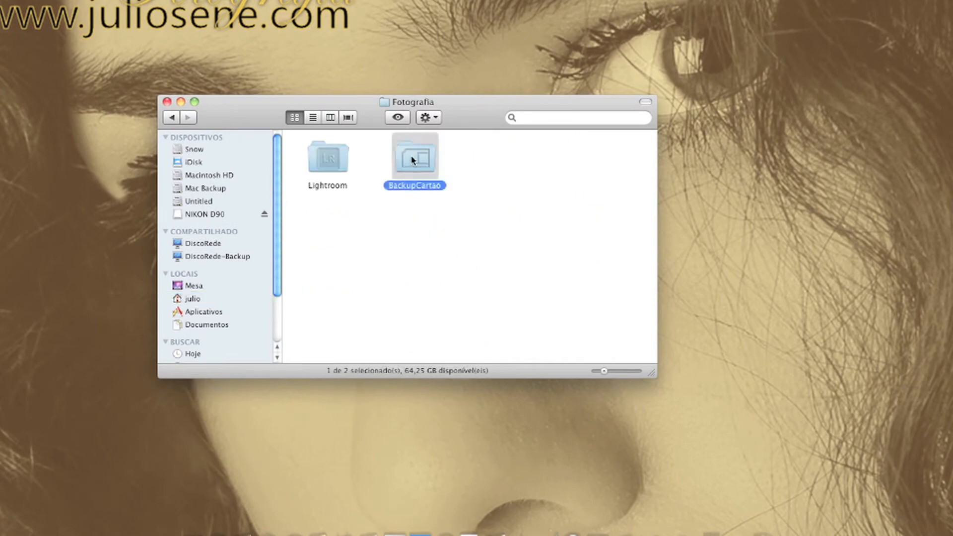
{"action": "double_click", "coordinate": [415, 163]}
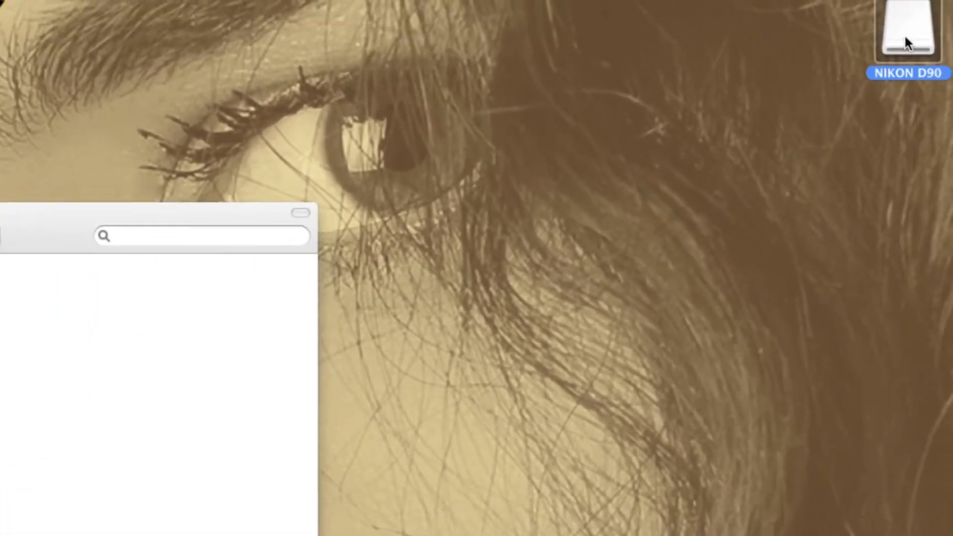
- Copy all files from the 100NCD90 folder in DCIM on the NIKON D90 card to the BackupCartao folder
{"action": "double_click", "coordinate": [904, 33]}
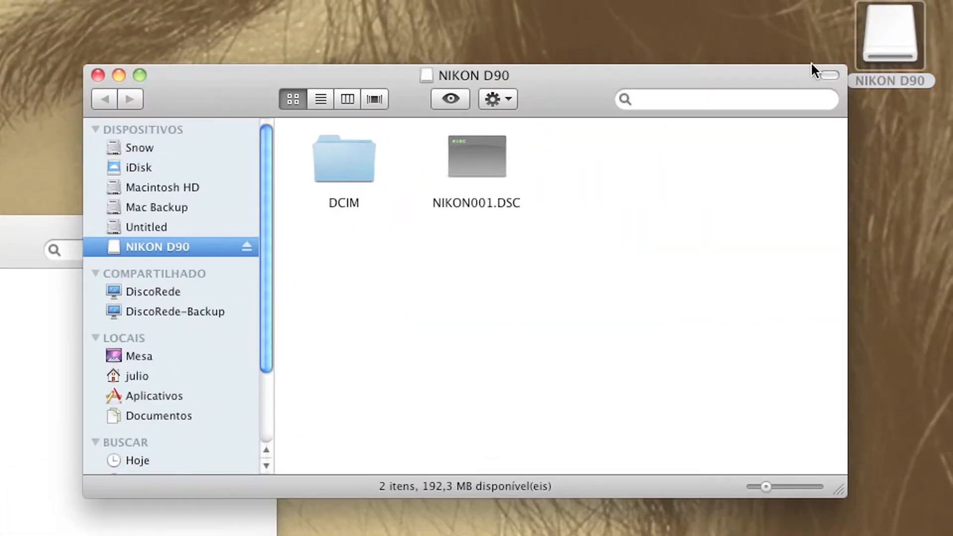
{"action": "double_click", "coordinate": [343, 159]}
{"action": "double_click", "coordinate": [344, 158]}
{"action": "left_click", "coordinate": [343, 156]}
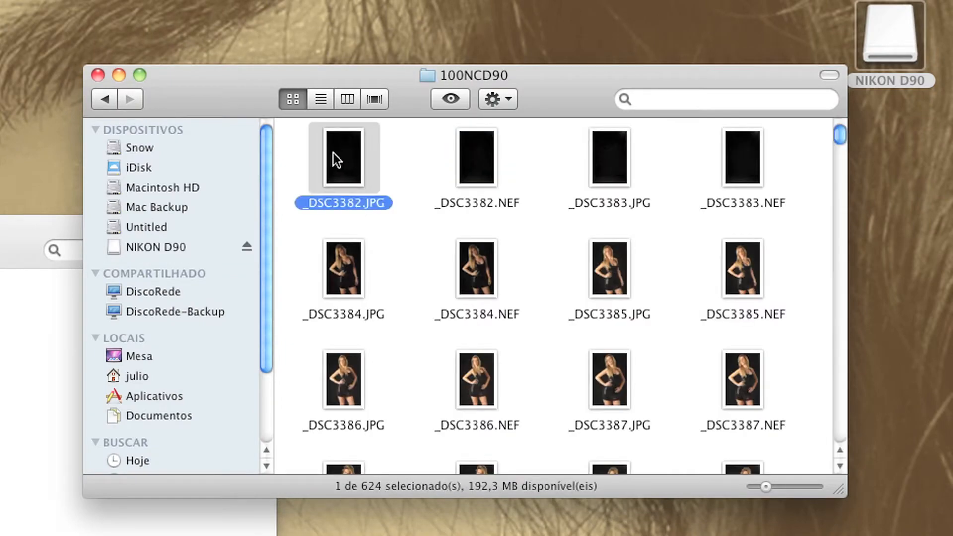
{"action": "key", "text": "super+a"}
{"action": "left_click_drag", "start_coordinate": [333, 154], "coordinate": [0, 407]}
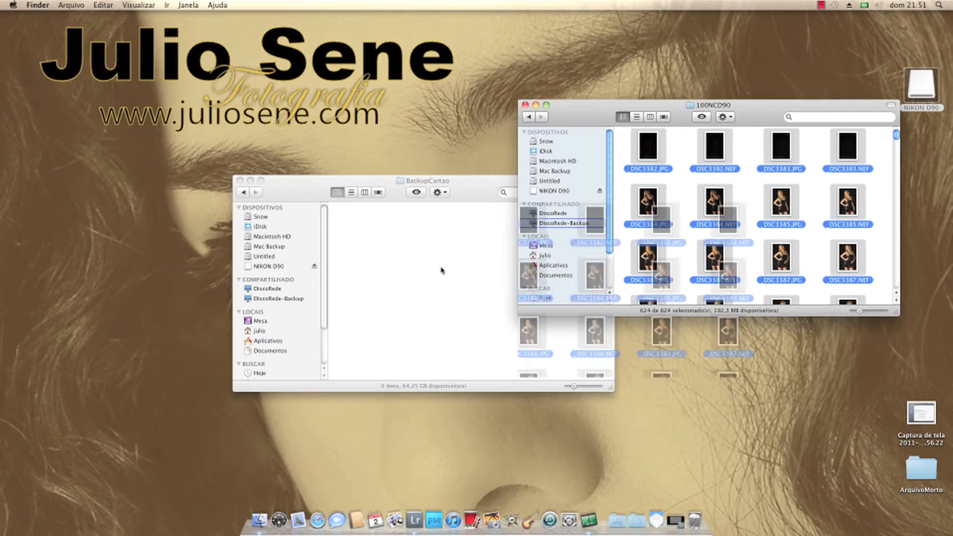
{"action": "left_click_drag", "start_coordinate": [442, 270], "coordinate": [442, 271]}
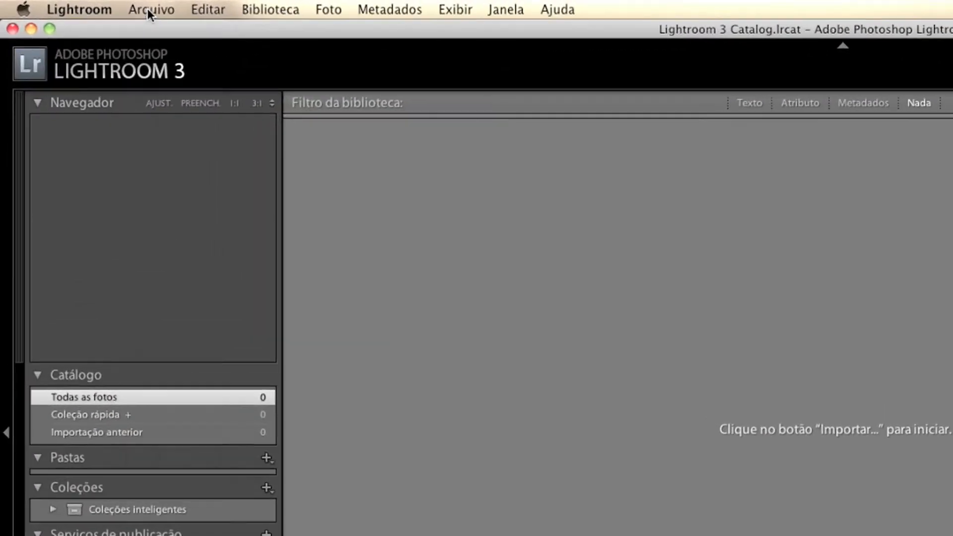
- In Lightroom, create a new catalog named "books" in the Lightroom folder inside Fotografia
{"action": "left_click", "coordinate": [86, 5]}
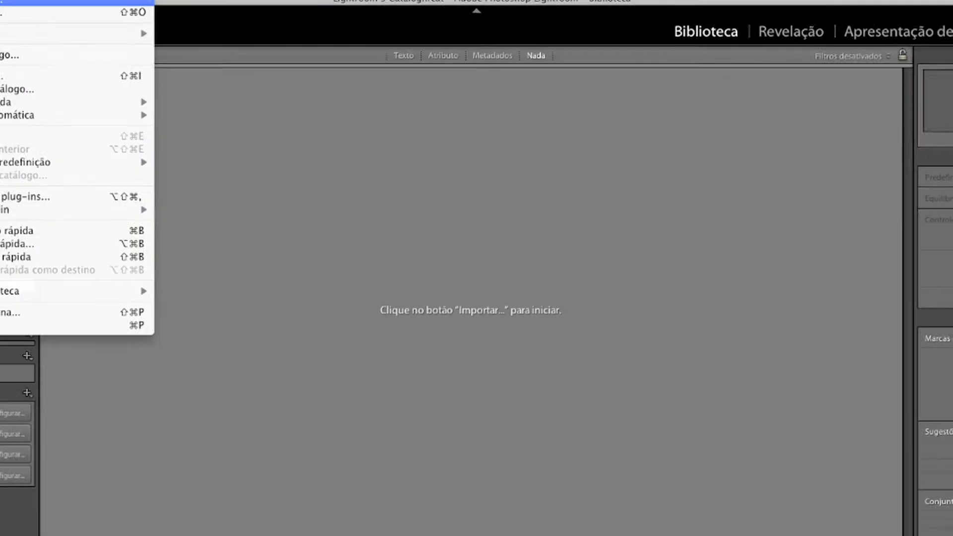
{"action": "left_click", "coordinate": [99, 2]}
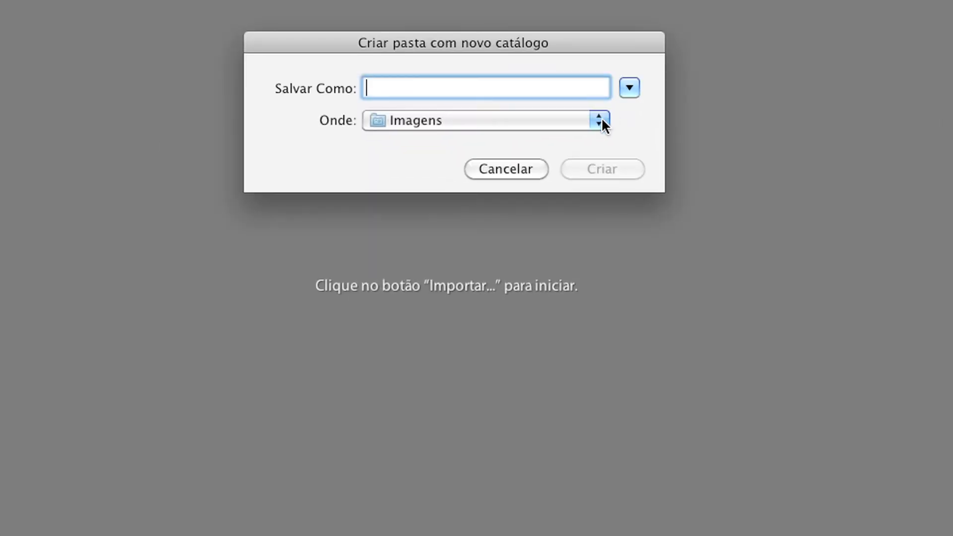
{"action": "left_click", "coordinate": [601, 119]}
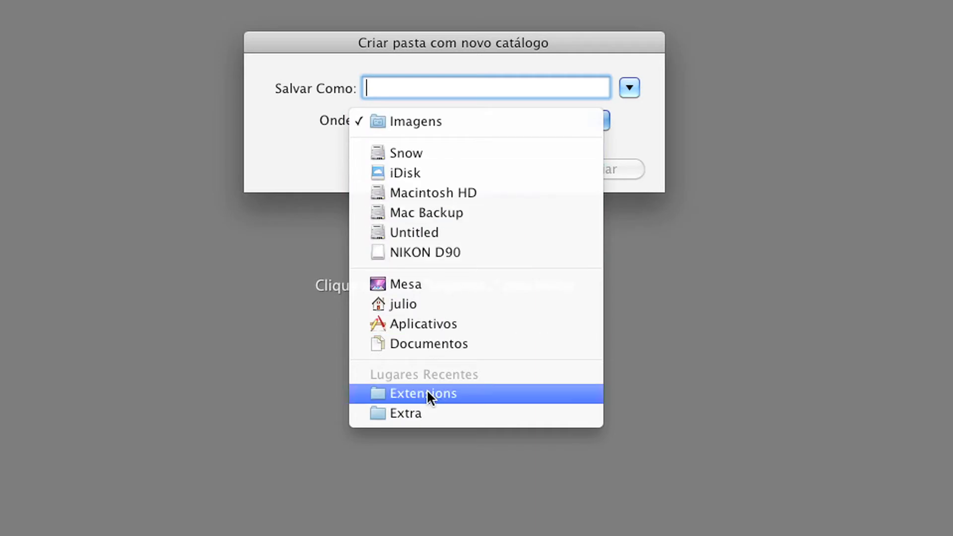
{"action": "left_click", "coordinate": [431, 304]}
{"action": "left_click", "coordinate": [629, 87]}
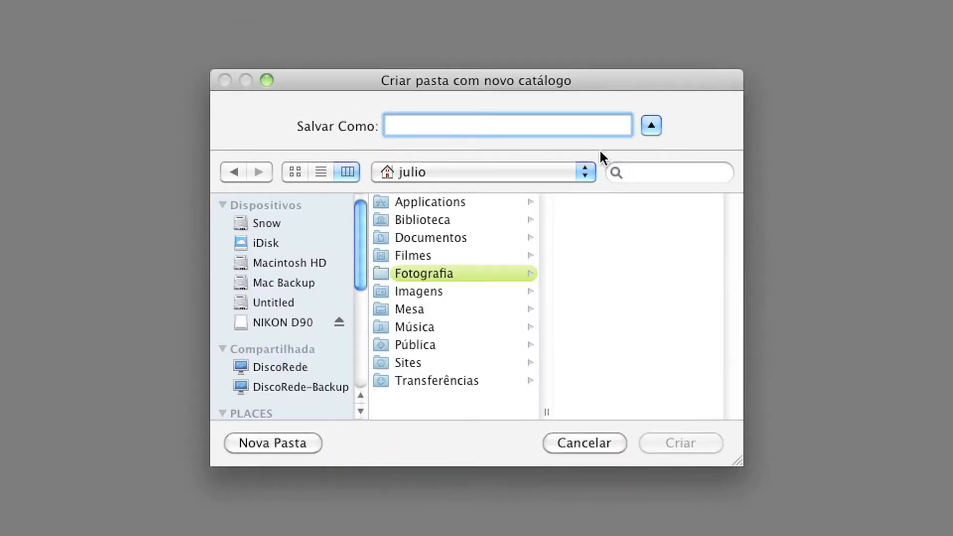
{"action": "left_click", "coordinate": [454, 272]}
{"action": "left_click", "coordinate": [596, 219]}
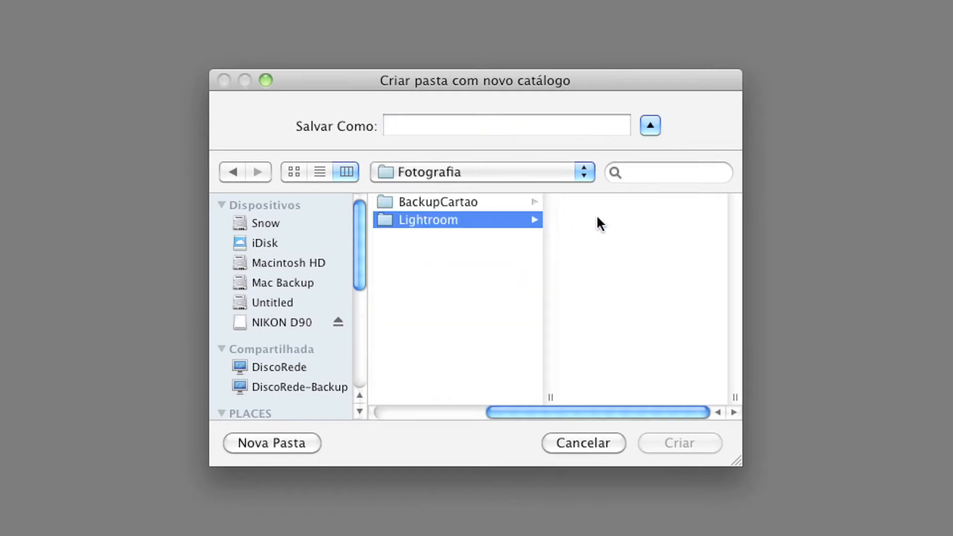
{"action": "left_click", "coordinate": [506, 130]}
{"action": "type", "text": "boo"}
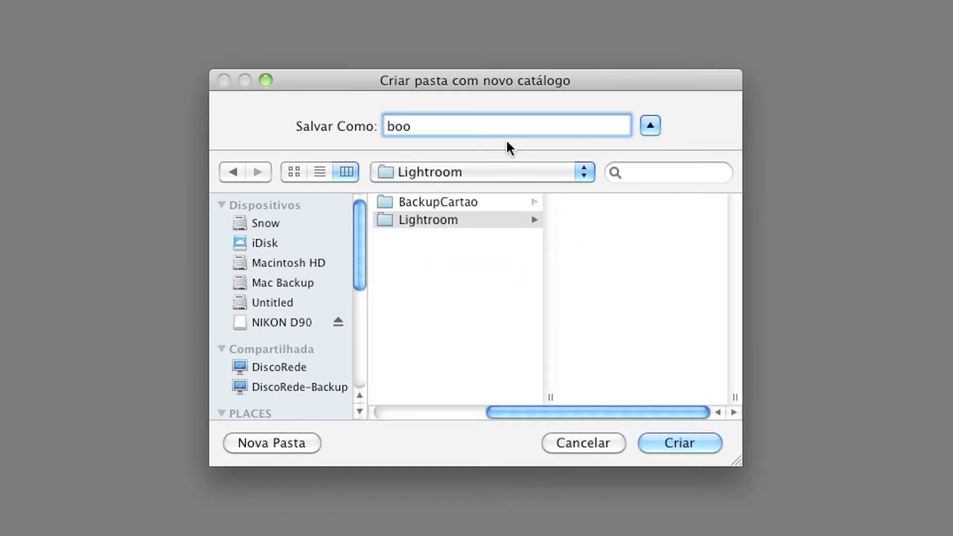
{"action": "type", "text": "ks"}
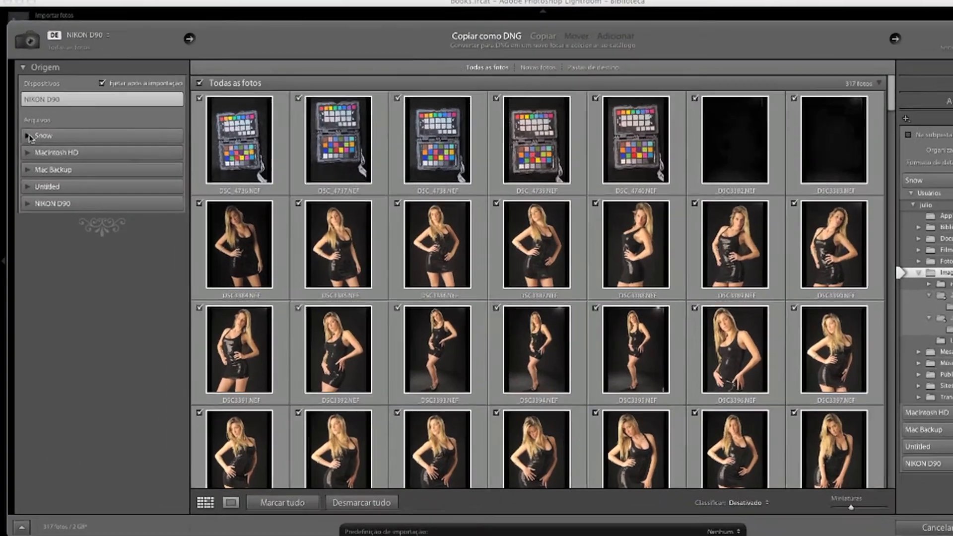
- Set the import source to the BackupCartao folder inside Fotografia on the Snow disk
{"action": "left_click", "coordinate": [29, 137]}
{"action": "left_click", "coordinate": [34, 208]}
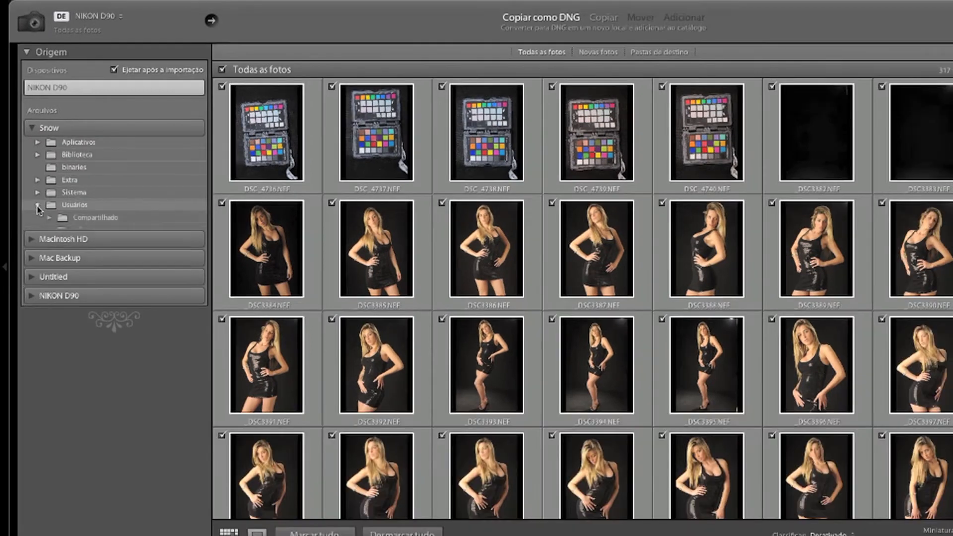
{"action": "left_click", "coordinate": [49, 231]}
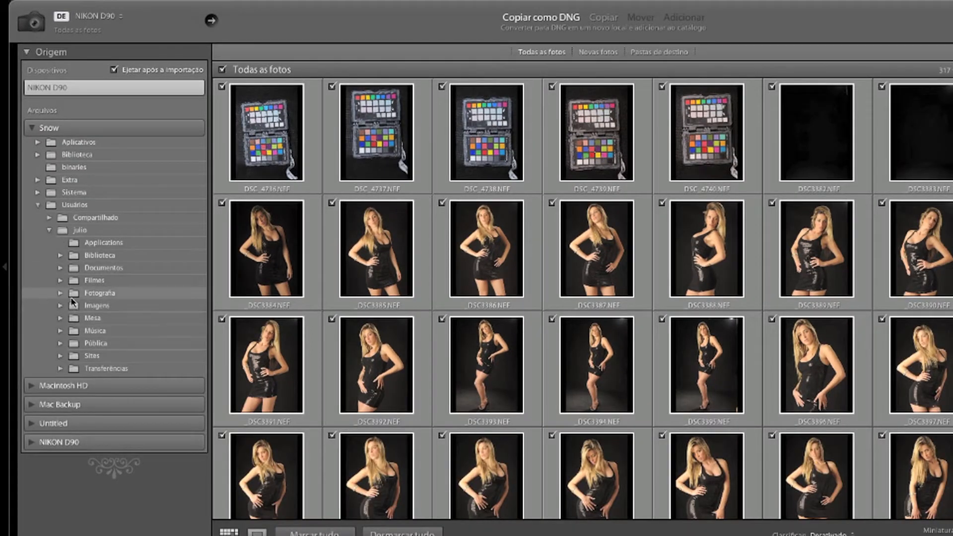
{"action": "left_click", "coordinate": [60, 293]}
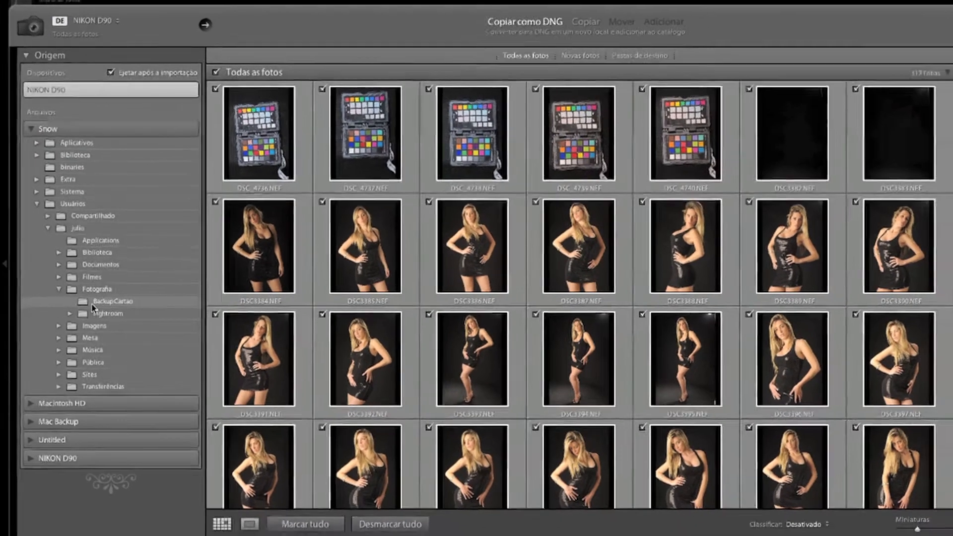
{"action": "left_click", "coordinate": [95, 302]}
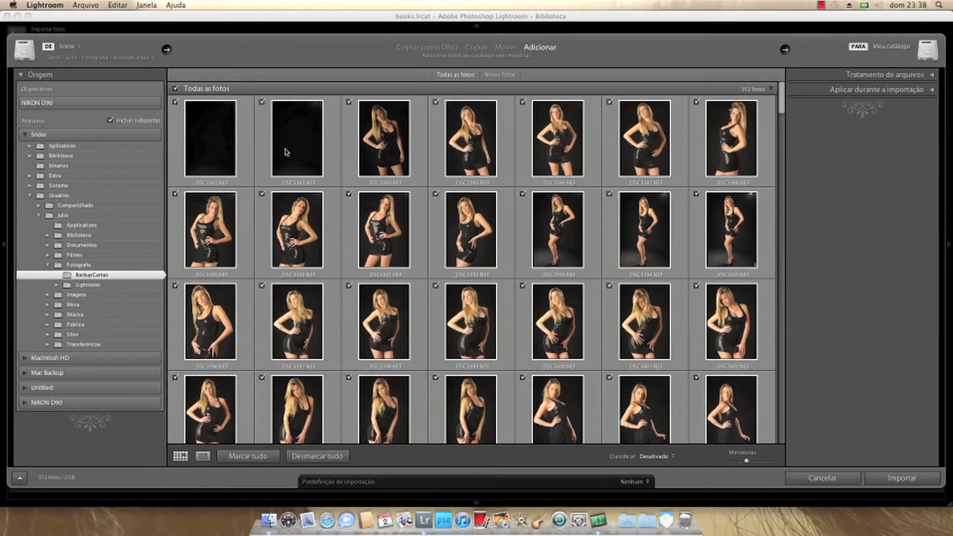
- Exclude the first three photos, _DSC3382 to _DSC3384, from the import
{"action": "scroll", "coordinate": [472, 226], "scroll_direction": "down", "scroll_amount": 3}
{"action": "scroll", "coordinate": [468, 228], "scroll_direction": "up", "scroll_amount": 3}
{"action": "mouse_move", "coordinate": [361, 173]}
{"action": "left_click", "coordinate": [349, 103]}
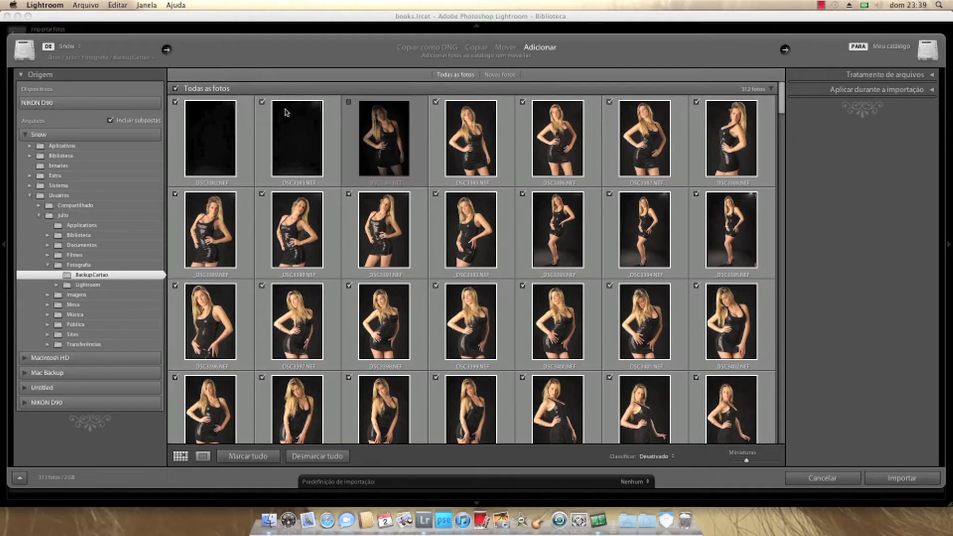
{"action": "left_click", "coordinate": [262, 103]}
{"action": "left_click", "coordinate": [176, 102]}
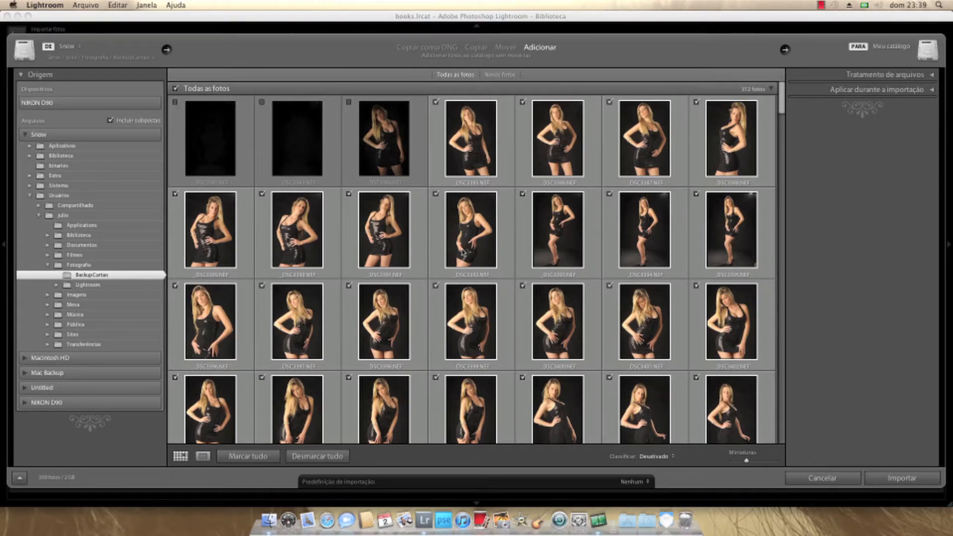
- Look through the remaining thumbnails and exclude the completely black frames from the import
{"action": "scroll", "coordinate": [463, 253], "scroll_direction": "down", "scroll_amount": 10}
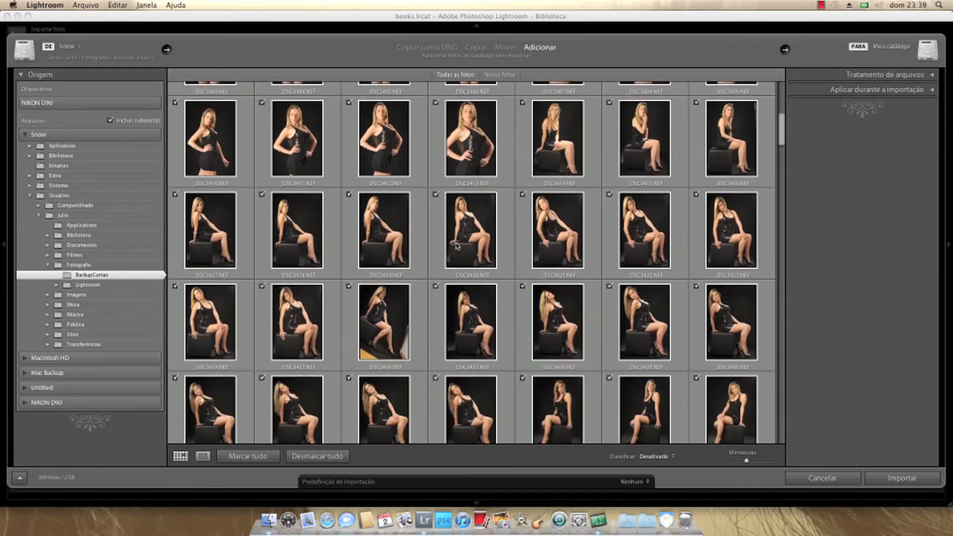
{"action": "scroll", "coordinate": [456, 244], "scroll_direction": "down", "scroll_amount": 20}
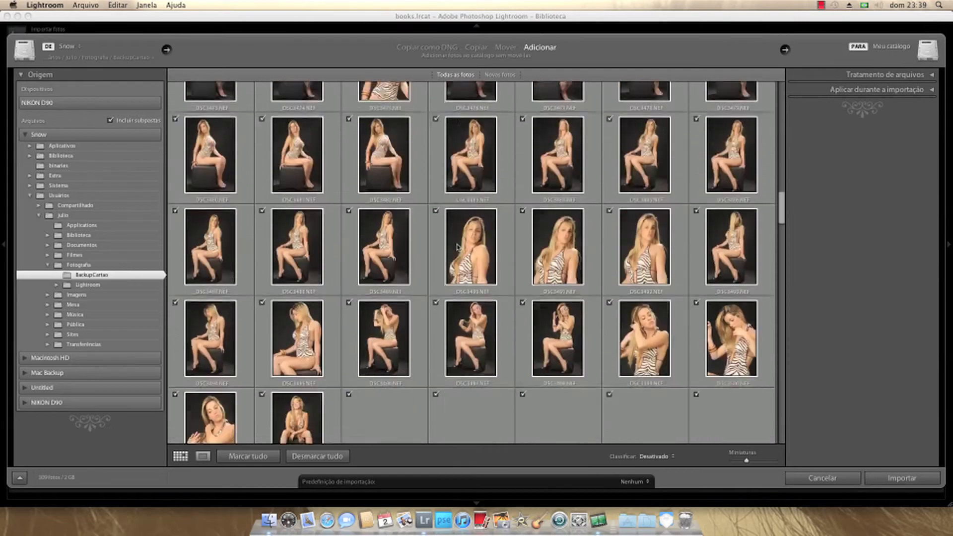
{"action": "scroll", "coordinate": [458, 246], "scroll_direction": "down", "scroll_amount": 15}
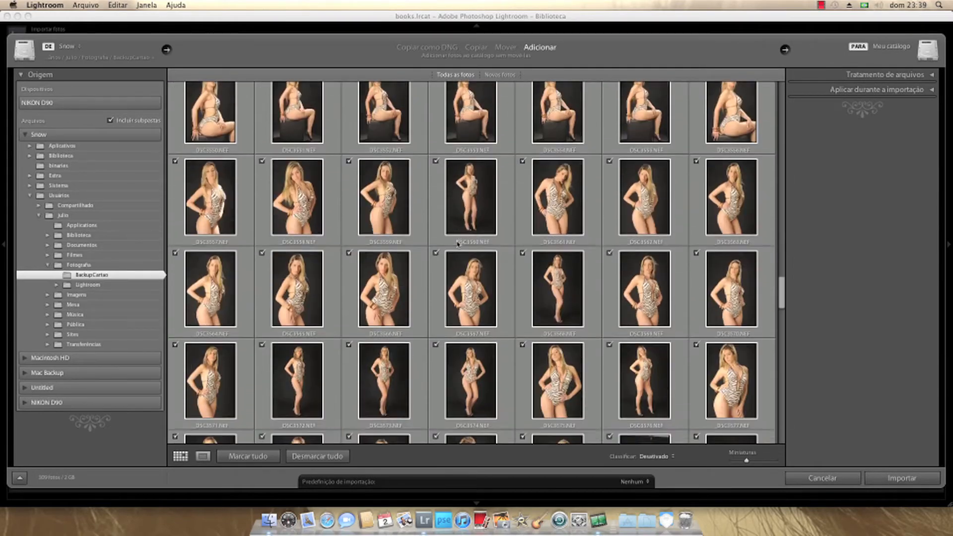
{"action": "scroll", "coordinate": [459, 246], "scroll_direction": "up", "scroll_amount": 5}
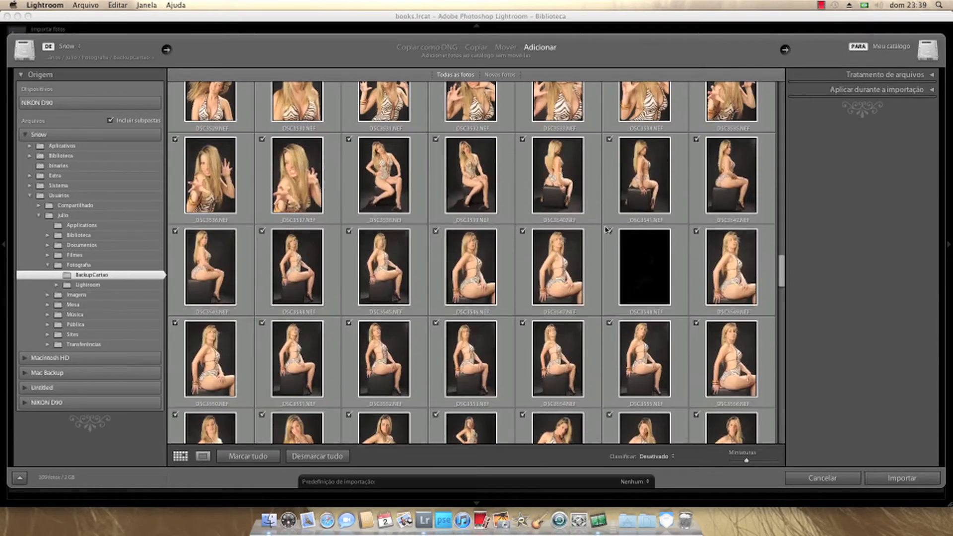
{"action": "scroll", "coordinate": [463, 263], "scroll_direction": "down", "scroll_amount": 20}
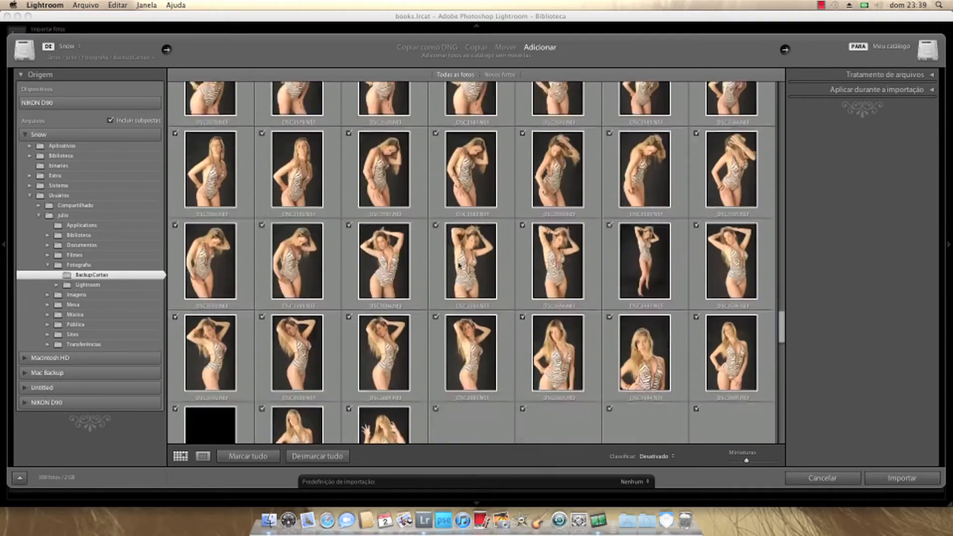
{"action": "scroll", "coordinate": [463, 264], "scroll_direction": "up", "scroll_amount": 2}
{"action": "left_click", "coordinate": [174, 167]}
{"action": "scroll", "coordinate": [457, 270], "scroll_direction": "down", "scroll_amount": 12}
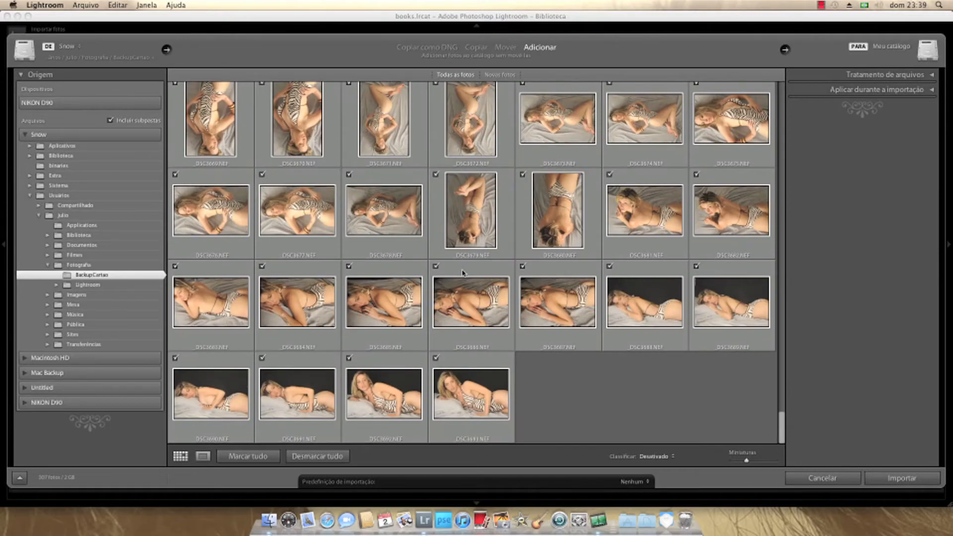
{"action": "scroll", "coordinate": [474, 323], "scroll_direction": "up", "scroll_amount": 3}
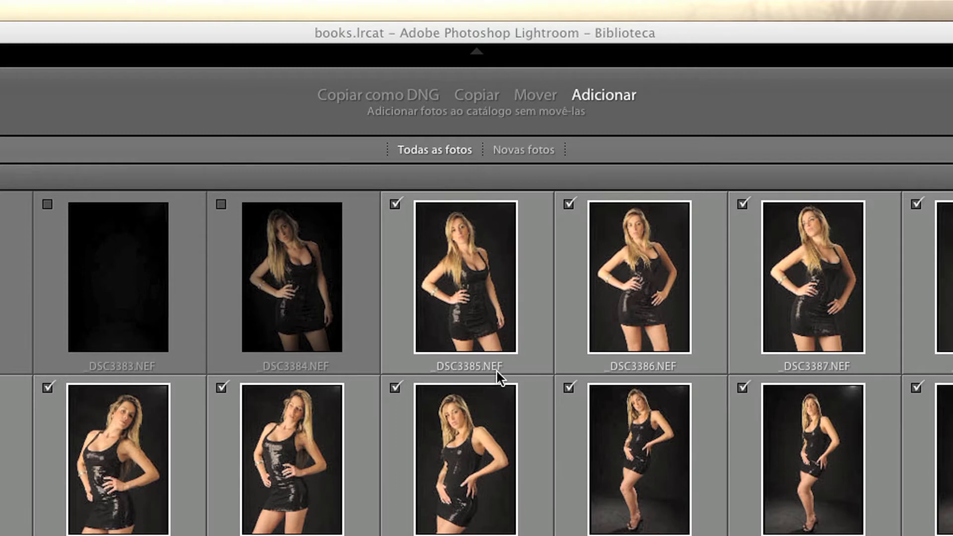
- Set the import method to copy the photos as DNG
{"action": "mouse_move", "coordinate": [499, 372]}
{"action": "left_click", "coordinate": [382, 98]}
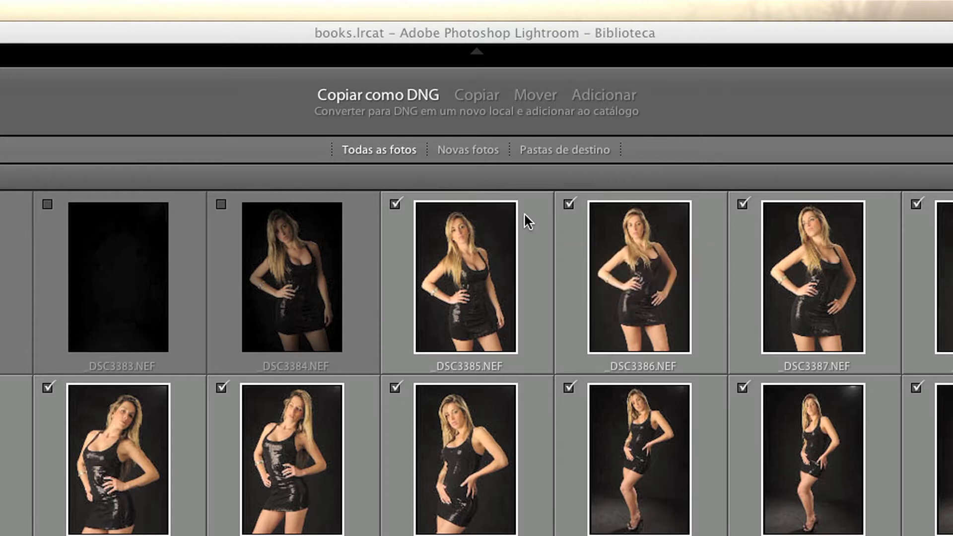
{"action": "mouse_move", "coordinate": [525, 214]}
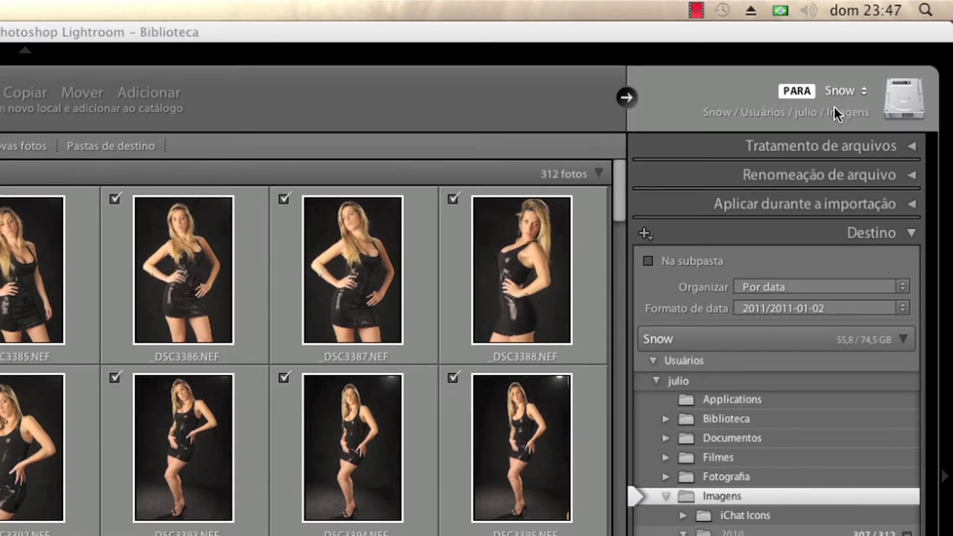
- Choose another import destination and browse to the books folder in Fotografia/Lightroom
{"action": "left_click", "coordinate": [833, 105]}
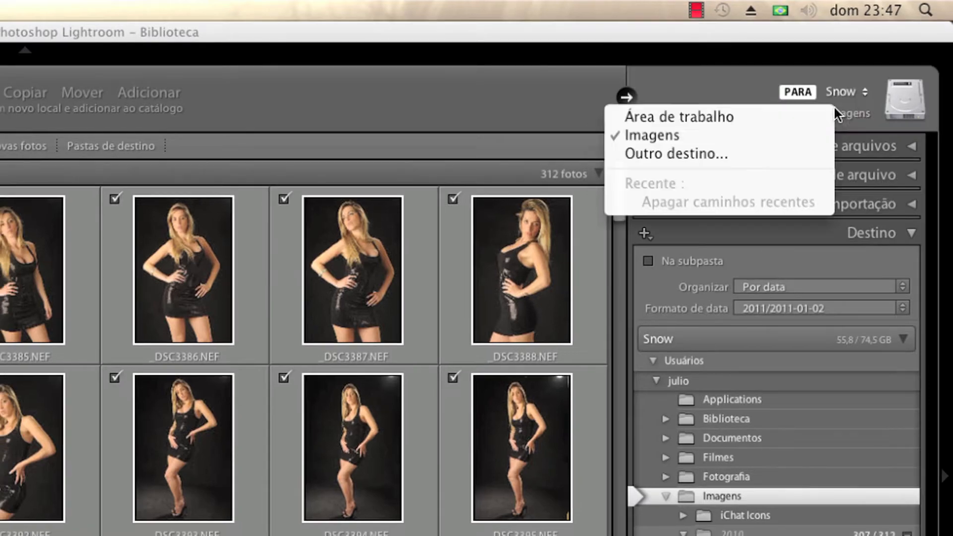
{"action": "left_click", "coordinate": [715, 153]}
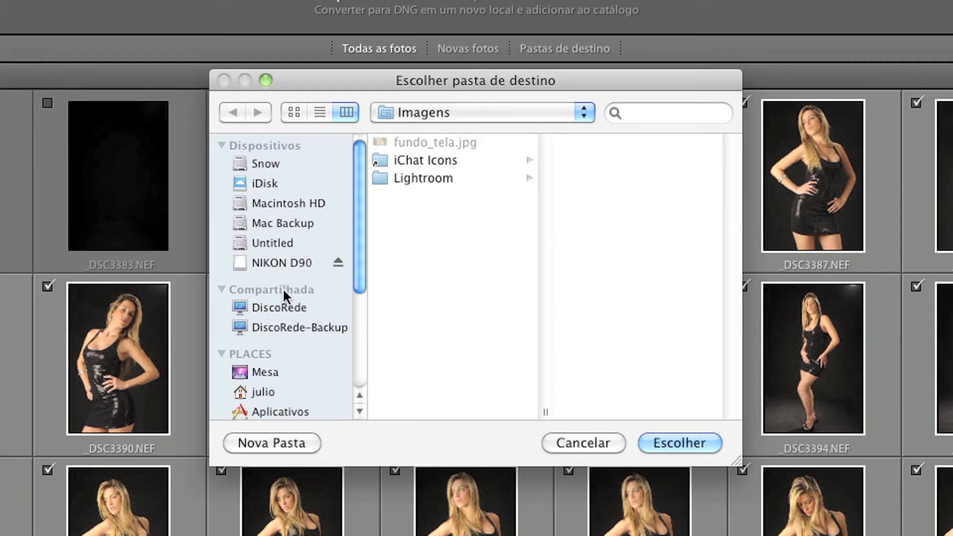
{"action": "left_click", "coordinate": [275, 394]}
{"action": "left_click", "coordinate": [418, 216]}
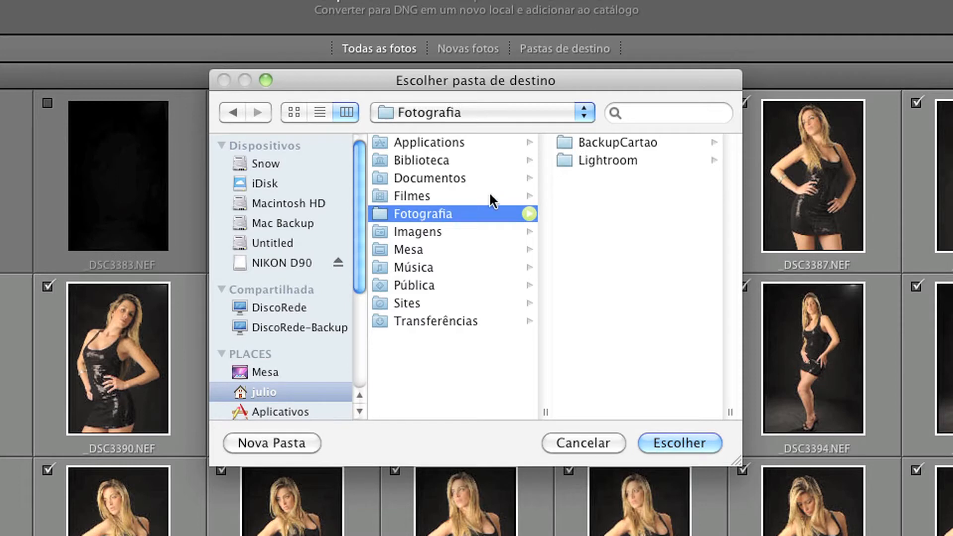
{"action": "left_click", "coordinate": [602, 160]}
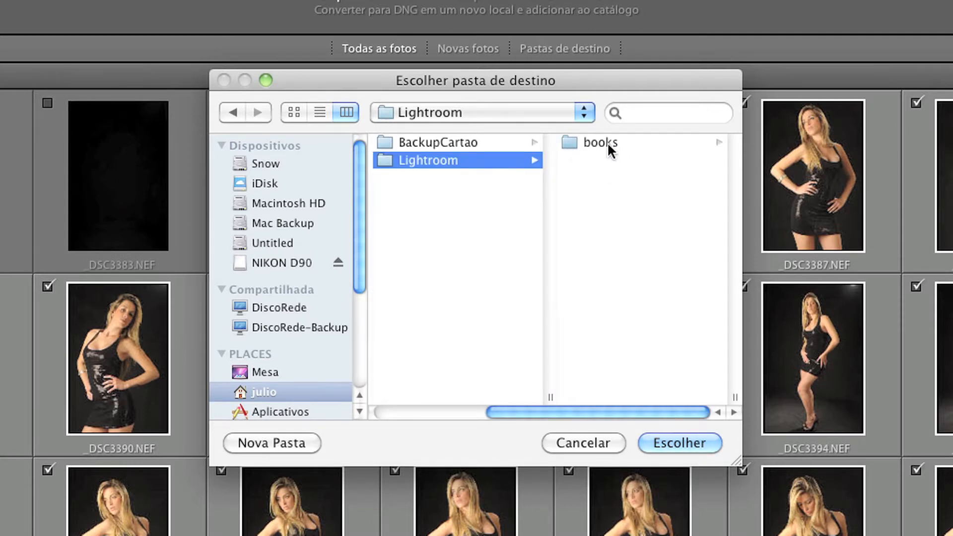
{"action": "left_click", "coordinate": [607, 143]}
- Create a new folder named "DNG" inside the books folder
{"action": "left_click", "coordinate": [293, 442]}
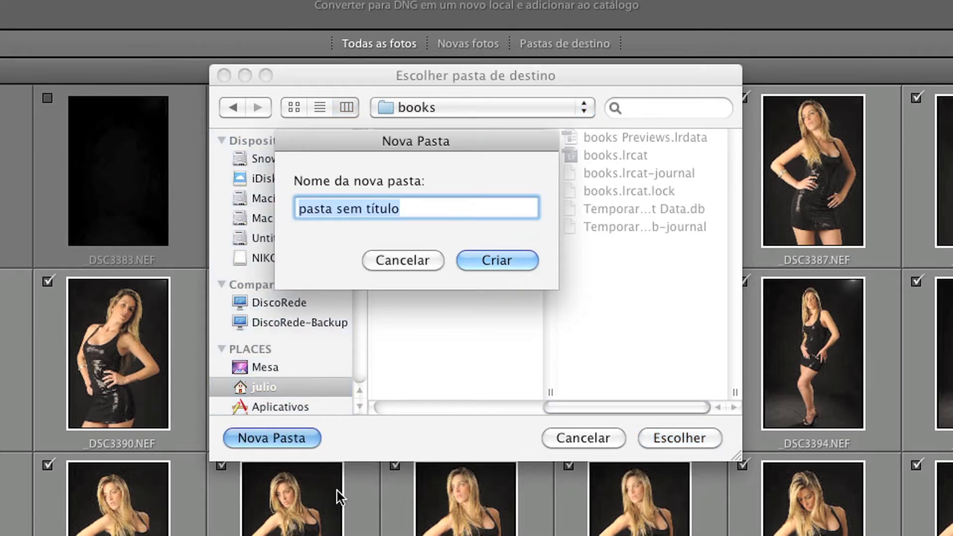
{"action": "type", "text": "DNG"}
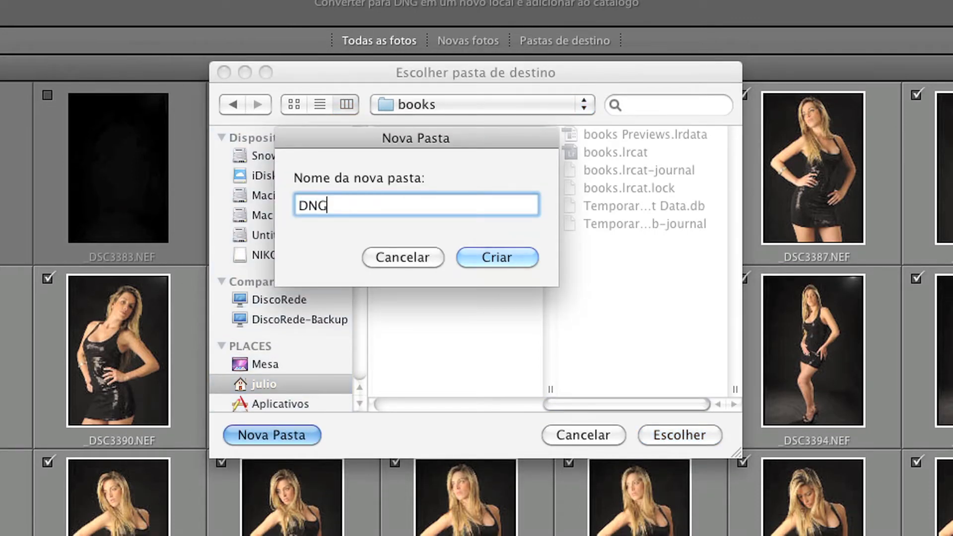
{"action": "left_click", "coordinate": [513, 248]}
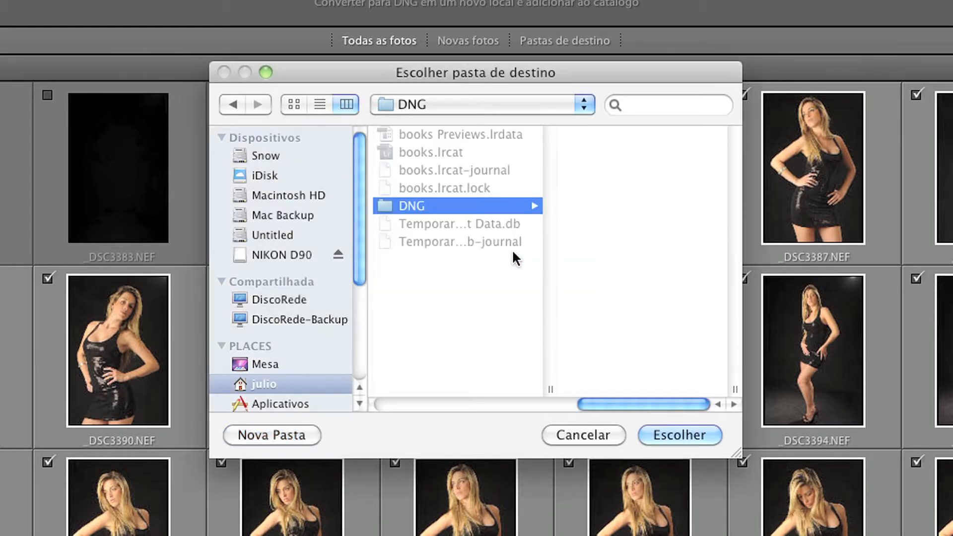
- Choose the DNG folder as the import destination
{"action": "left_click", "coordinate": [677, 436]}
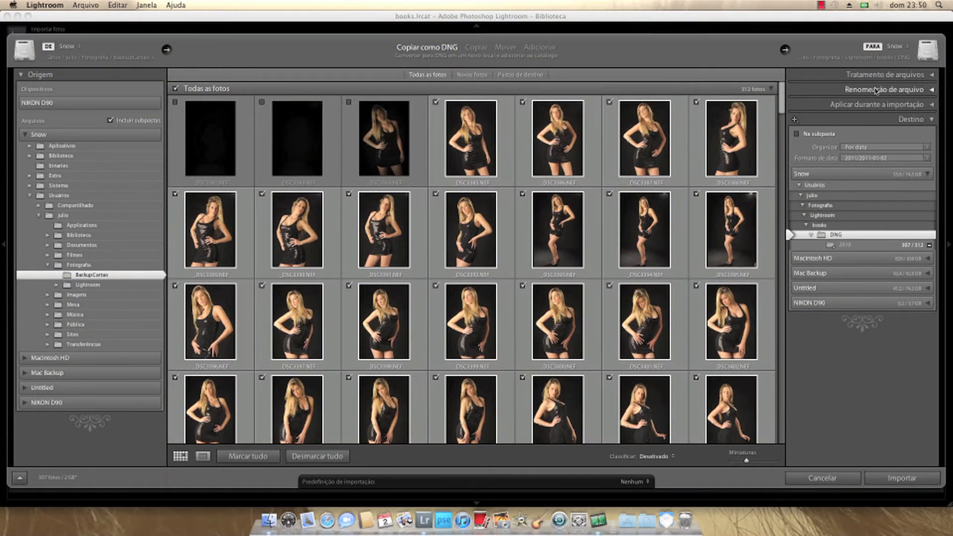
- Try the file handling option that makes a second copy of the imported photos
{"action": "left_click", "coordinate": [933, 78]}
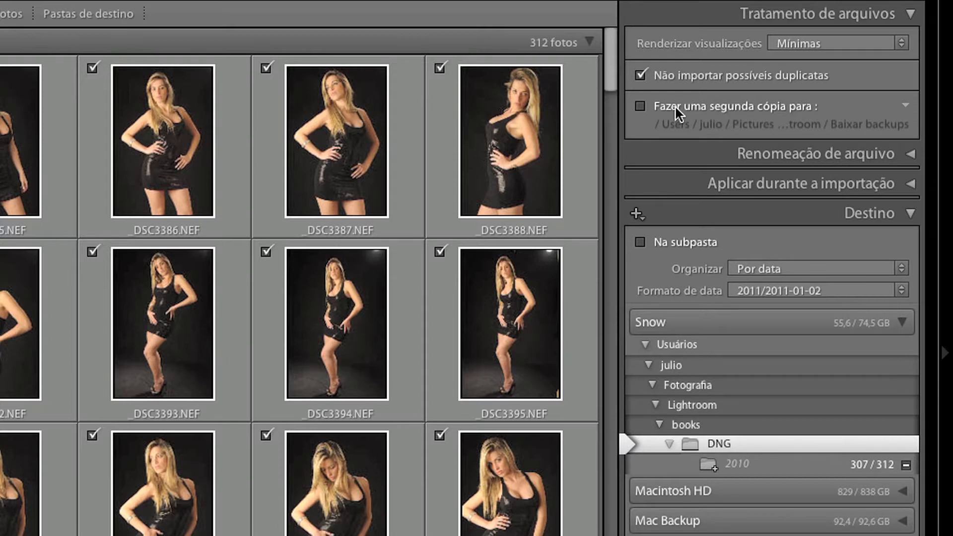
{"action": "left_click", "coordinate": [641, 106]}
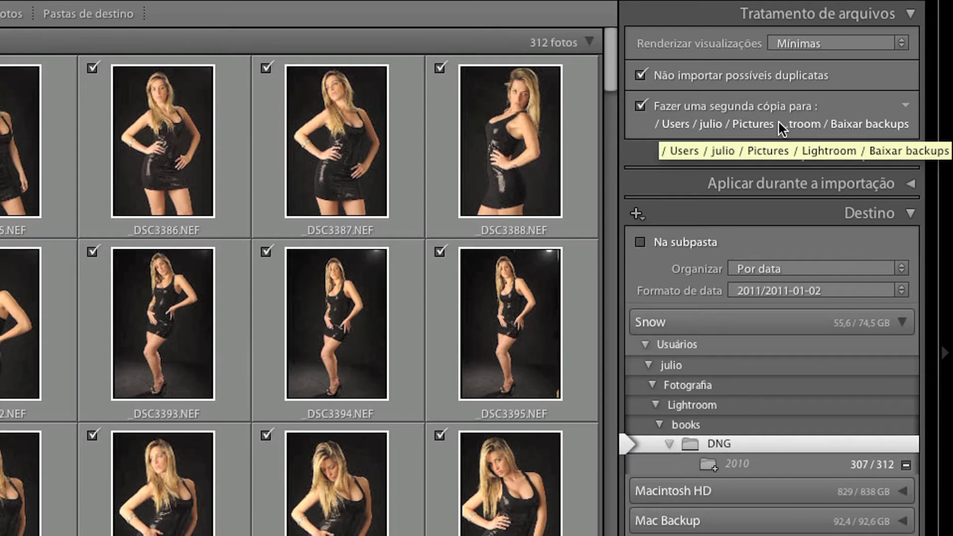
{"action": "left_click", "coordinate": [642, 105]}
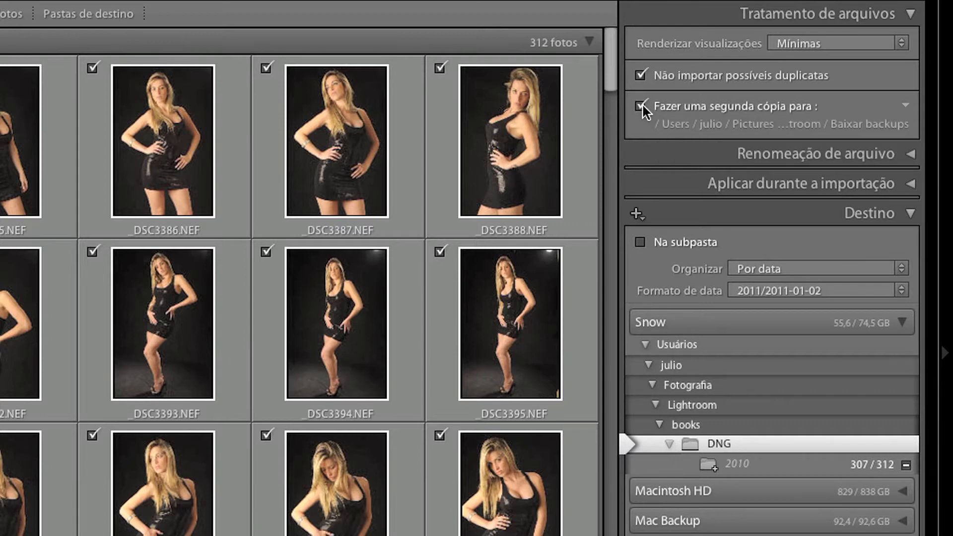
{"action": "left_click", "coordinate": [642, 105]}
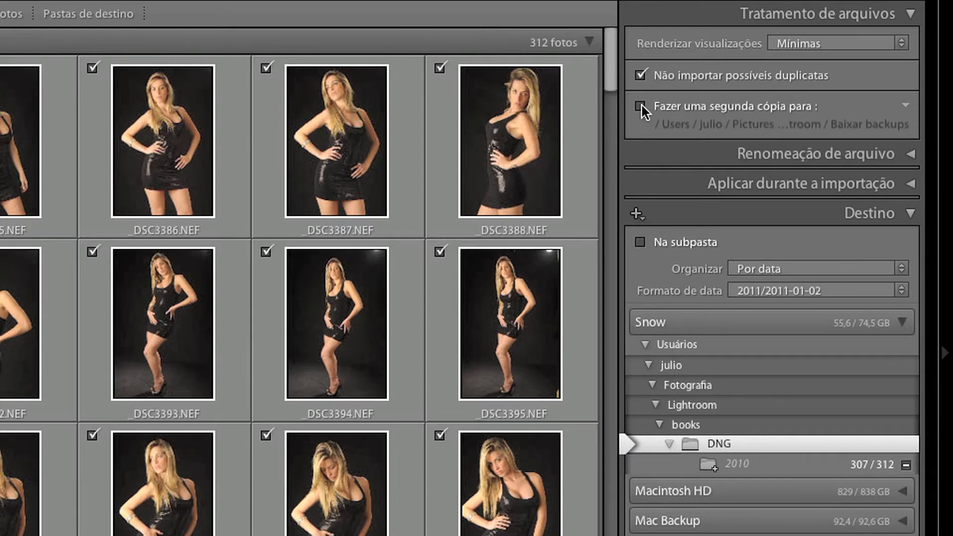
- Turn on file renaming for the import and open the file name template editor
{"action": "left_click", "coordinate": [911, 158]}
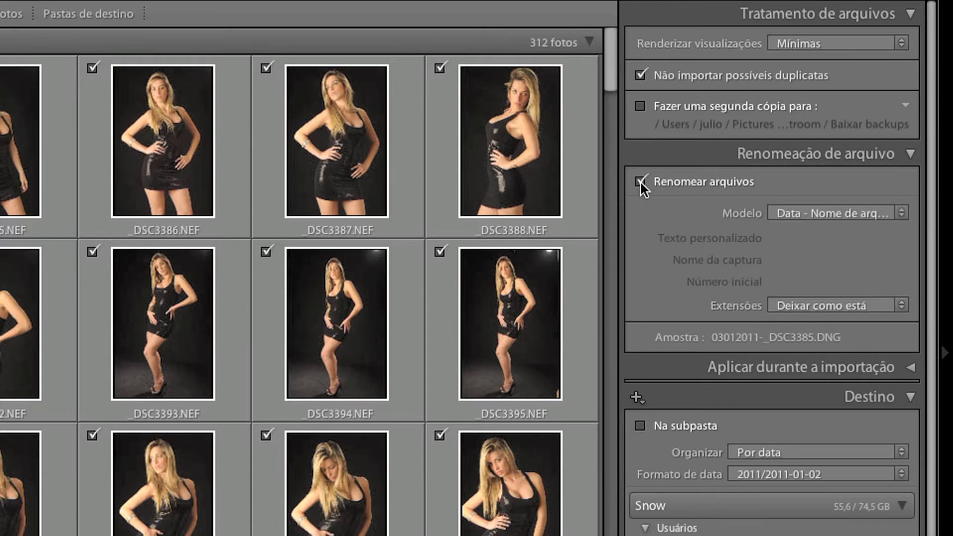
{"action": "left_click", "coordinate": [903, 219]}
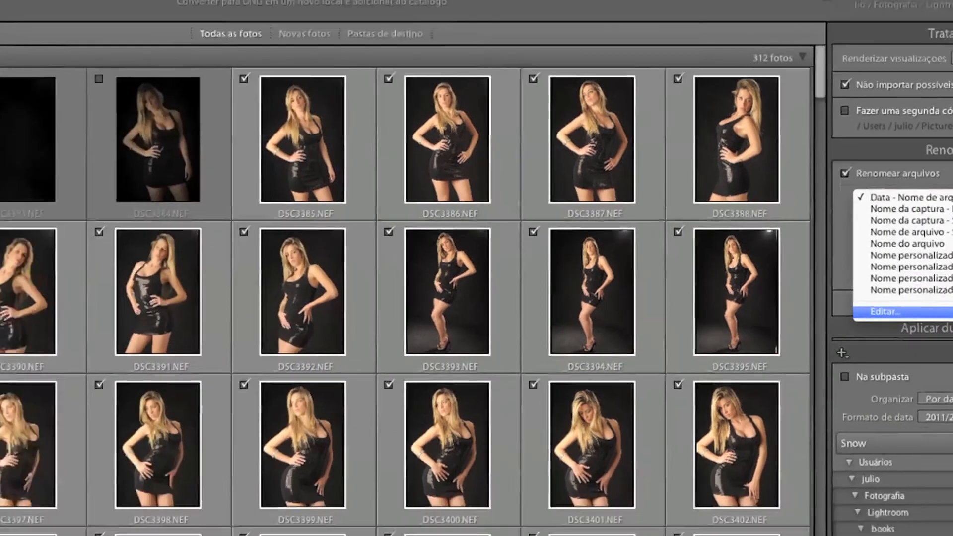
{"action": "left_click", "coordinate": [886, 311]}
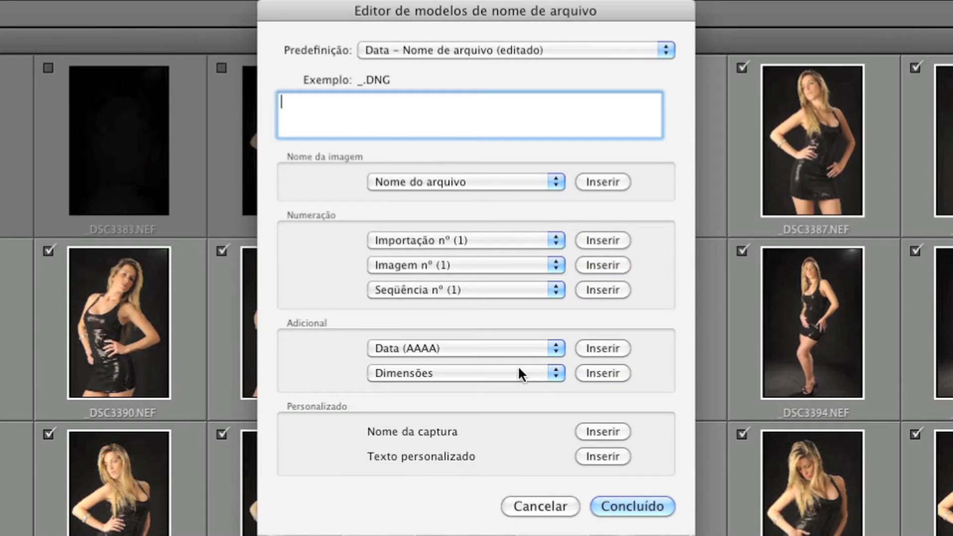
- Build the file name template from custom text, Data (DDMMAA) and the numeric file name suffix, separated by underscores
{"action": "left_click", "coordinate": [598, 457]}
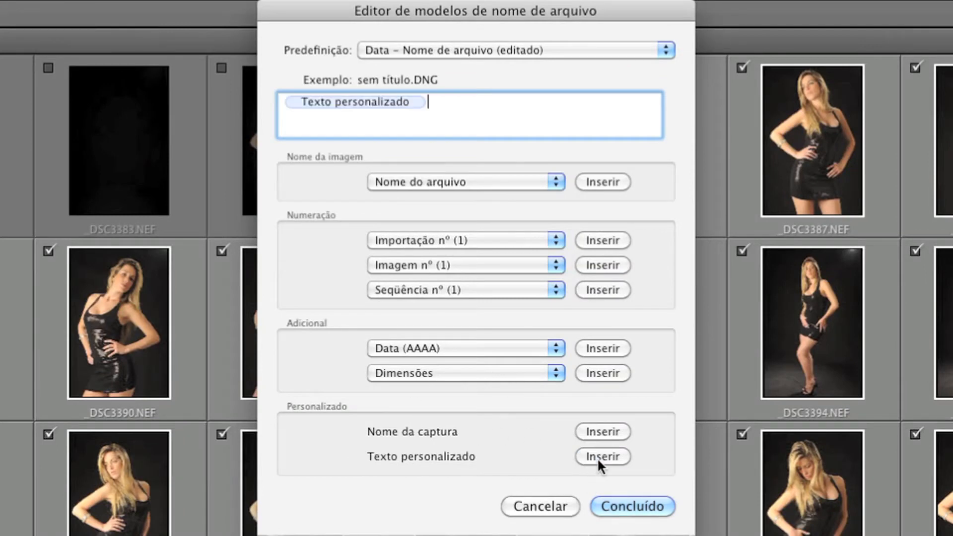
{"action": "left_click", "coordinate": [556, 349]}
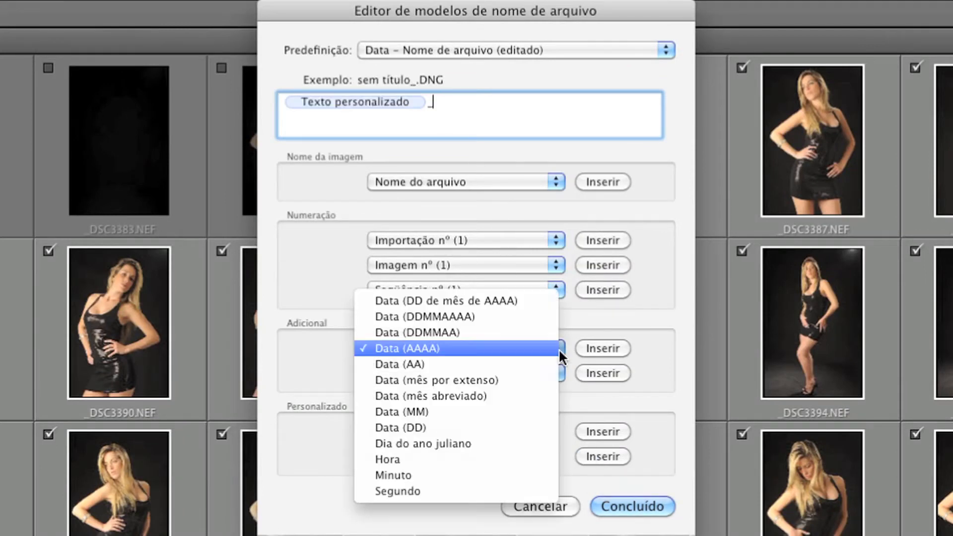
{"action": "left_click", "coordinate": [520, 333]}
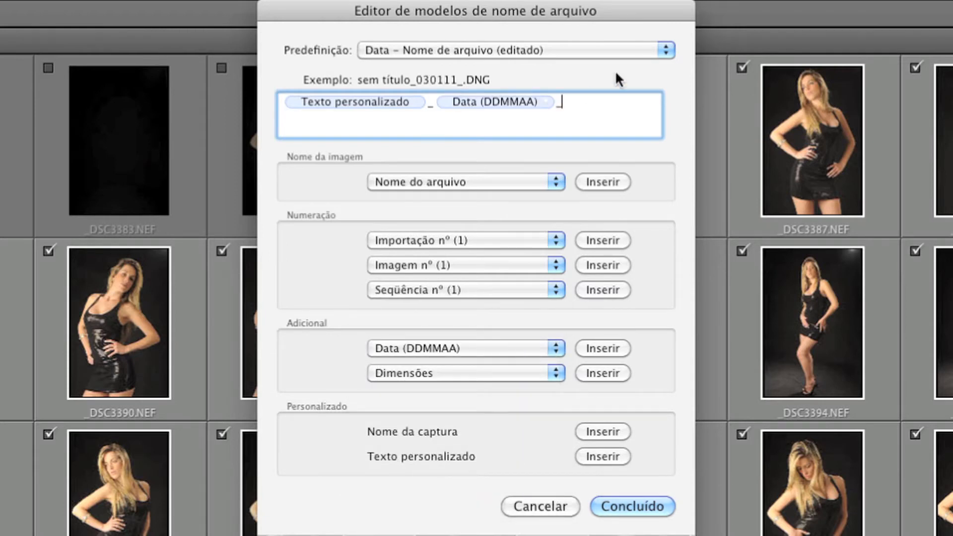
{"action": "left_click", "coordinate": [556, 182]}
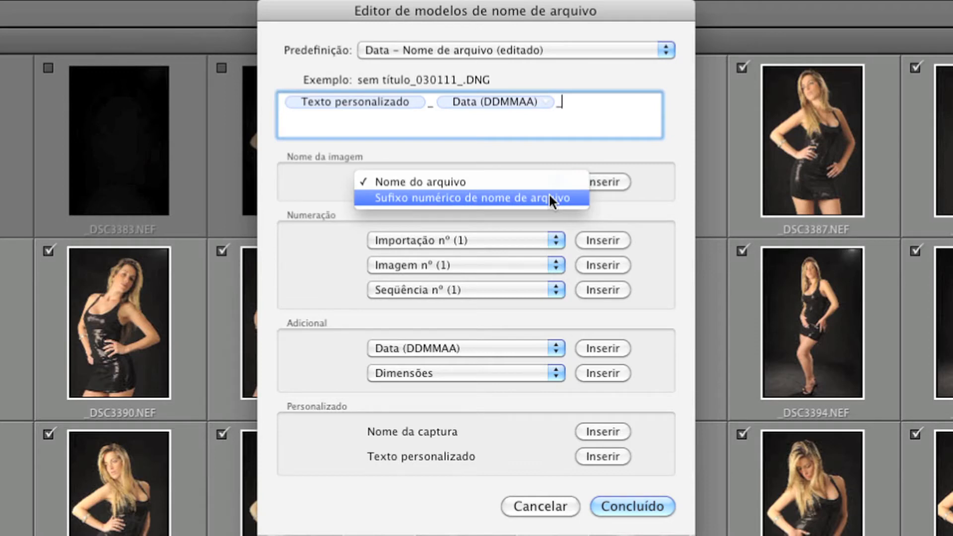
{"action": "left_click", "coordinate": [549, 197]}
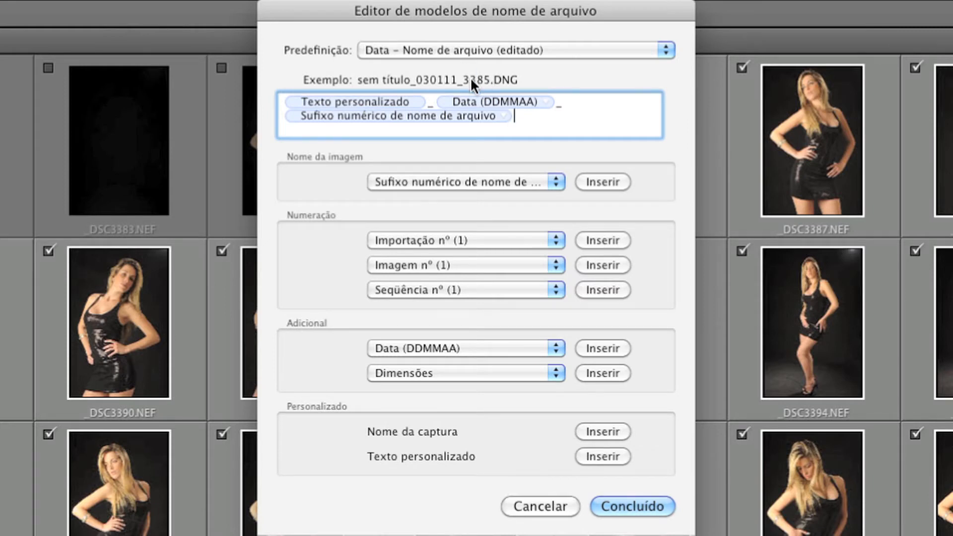
- Save the file name template as a new preset under the photographer's name and finish editing it
{"action": "left_click", "coordinate": [664, 51]}
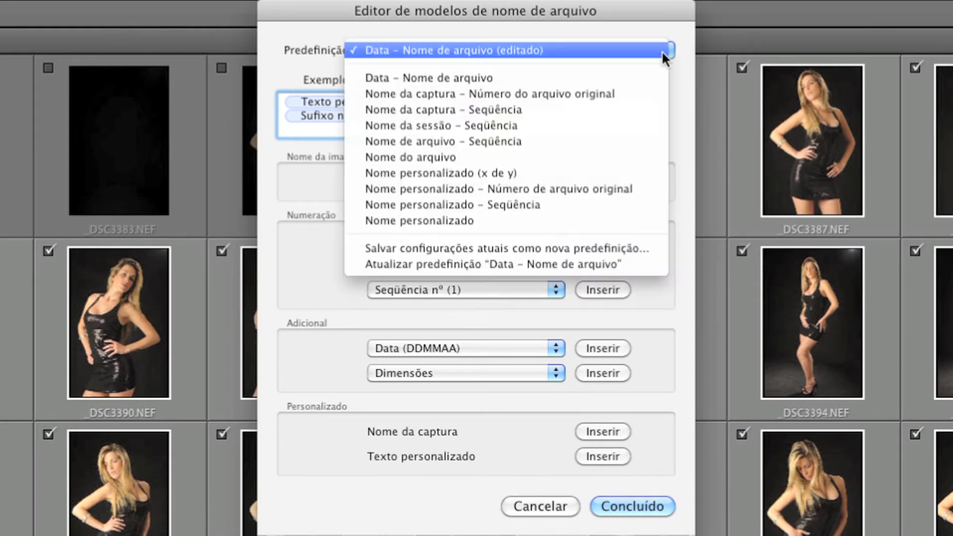
{"action": "left_click", "coordinate": [541, 247]}
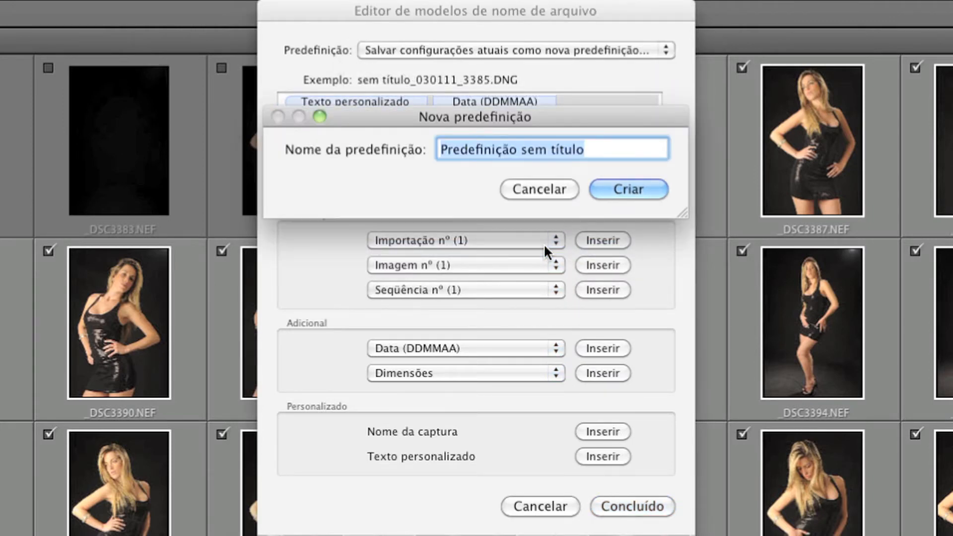
{"action": "type", "text": "Julio S"}
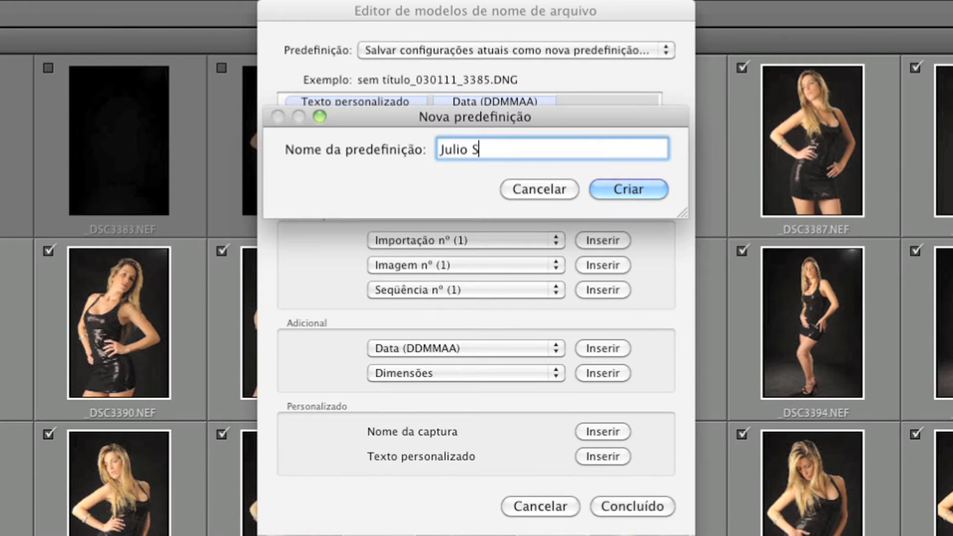
{"action": "type", "text": "ene"}
{"action": "left_click", "coordinate": [641, 190]}
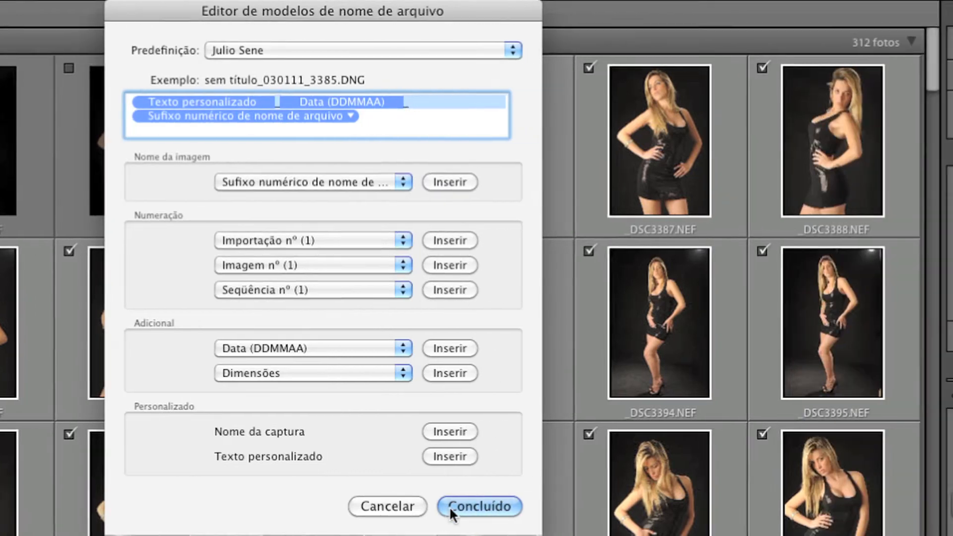
{"action": "left_click", "coordinate": [633, 507]}
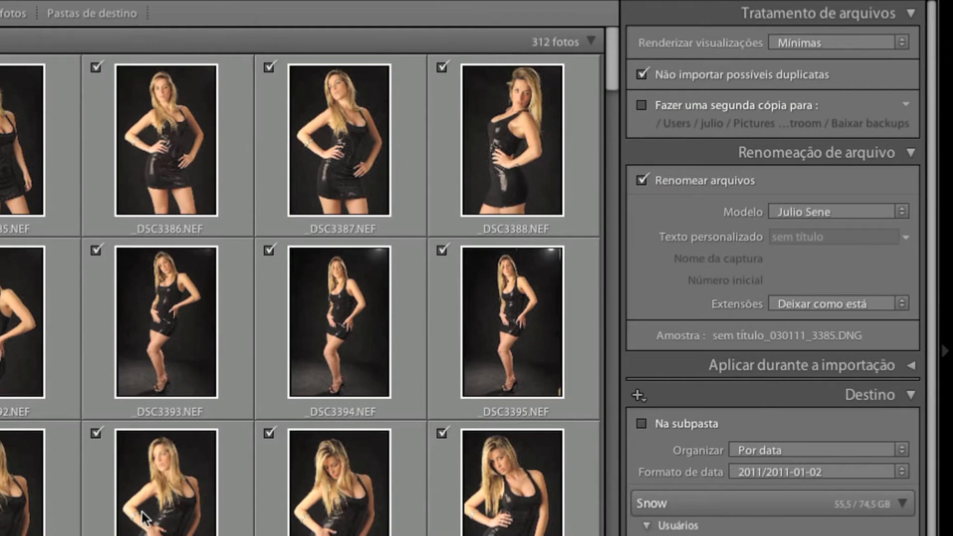
- Enter the model's full name as the custom text and set the file extensions to Maiúsculas
{"action": "left_click", "coordinate": [814, 238]}
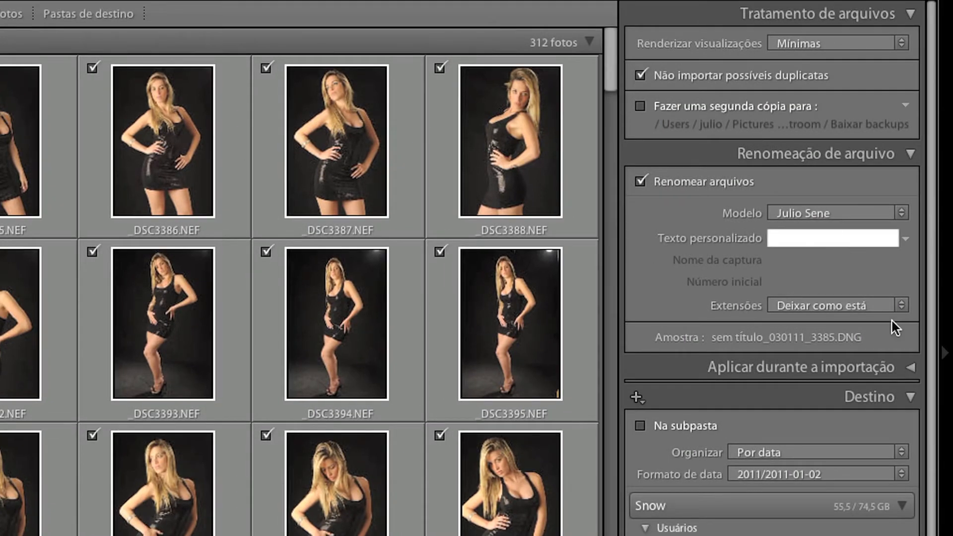
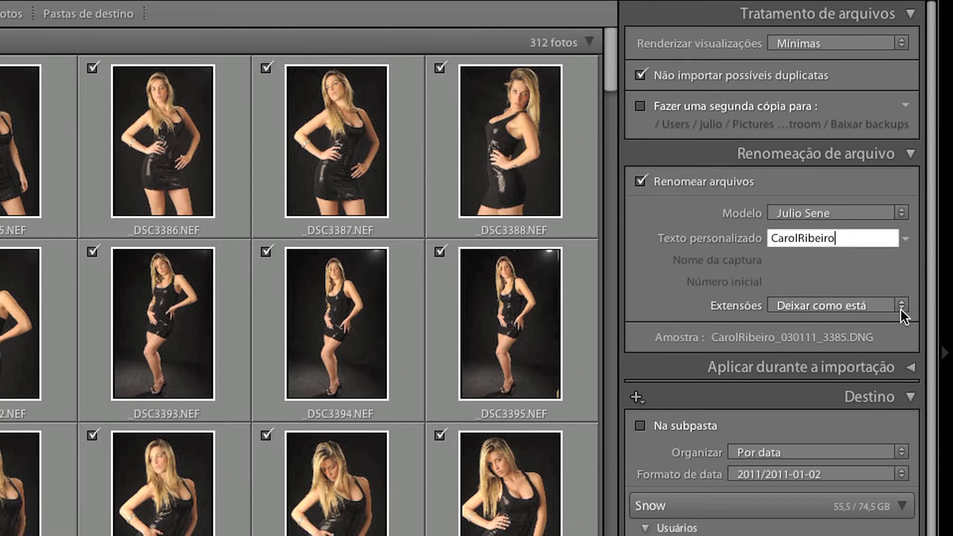
{"action": "left_click", "coordinate": [901, 305]}
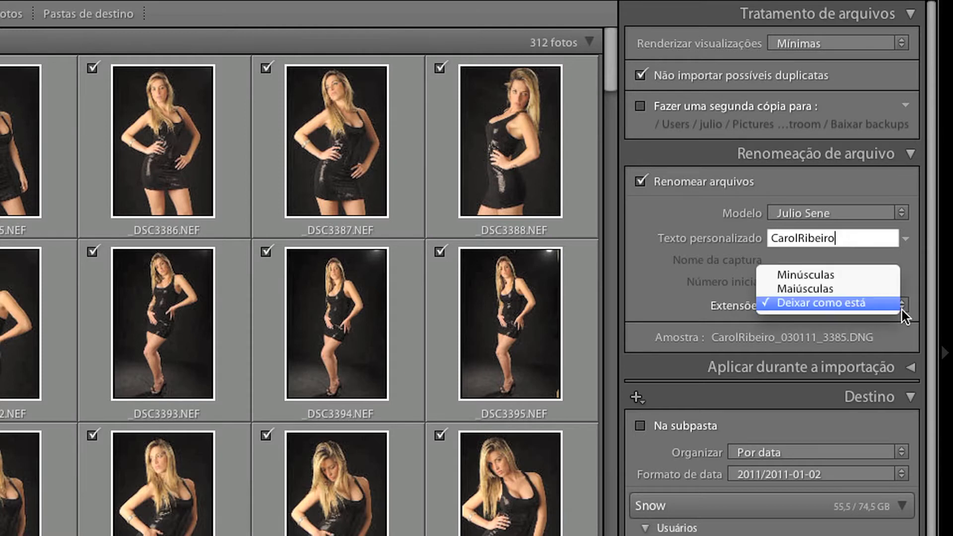
{"action": "left_click", "coordinate": [859, 288]}
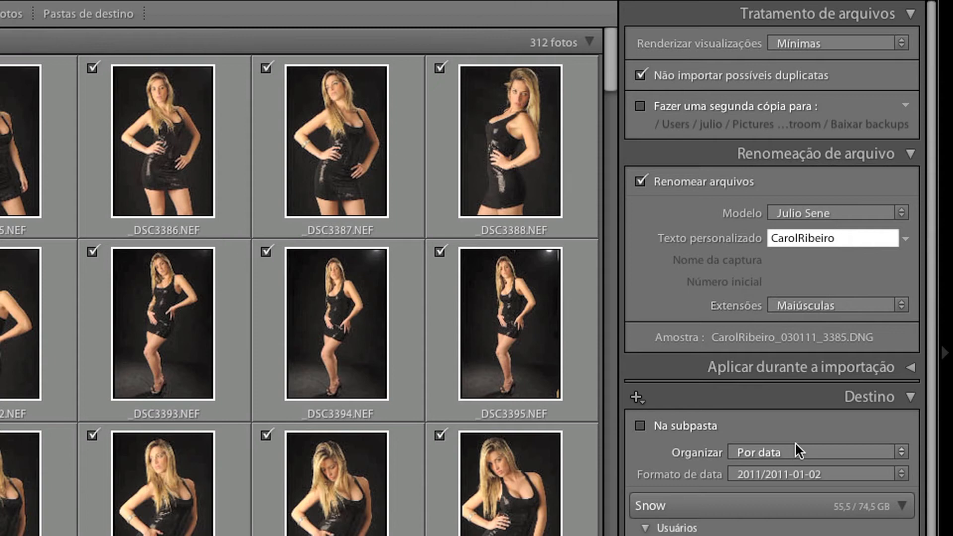
- Set the develop settings applied during import to Nada
{"action": "left_click", "coordinate": [911, 370]}
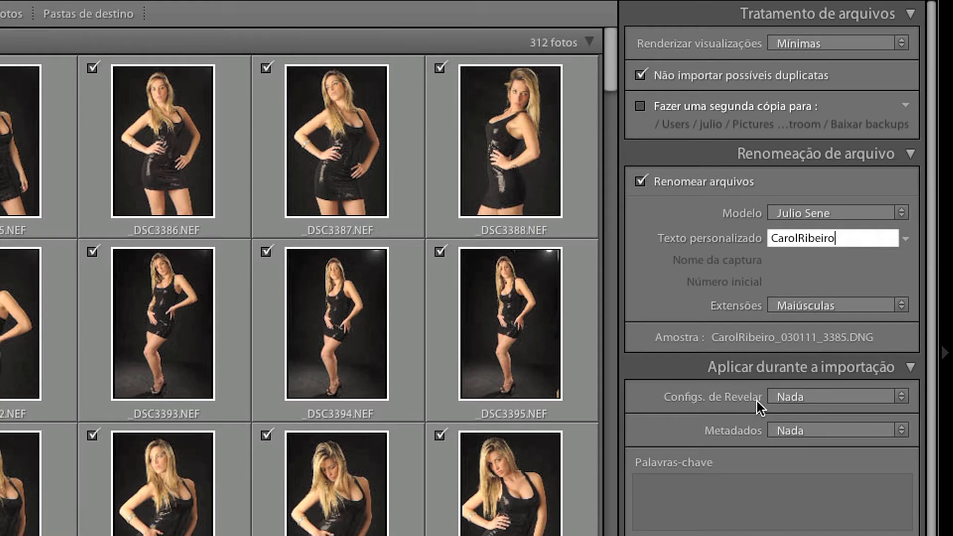
{"action": "left_click", "coordinate": [905, 398]}
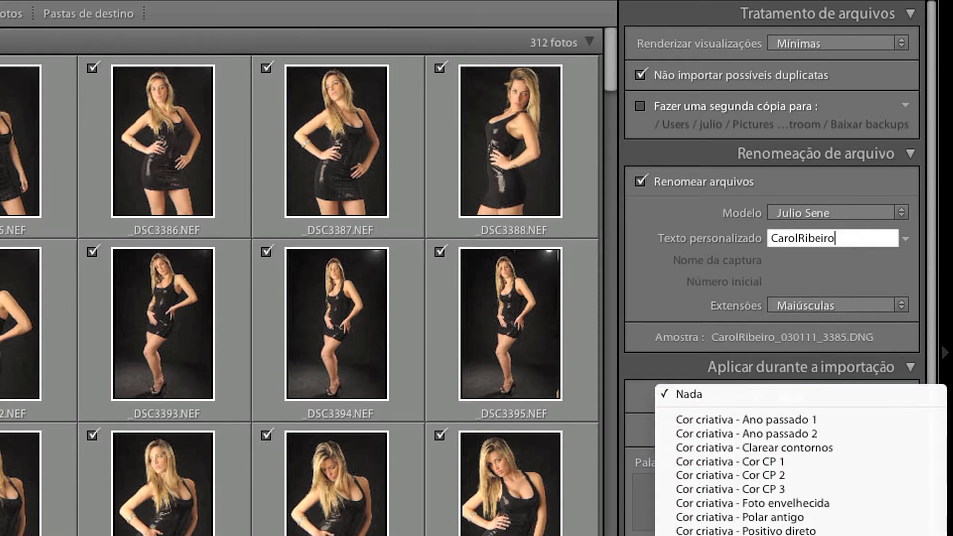
{"action": "left_click", "coordinate": [800, 393]}
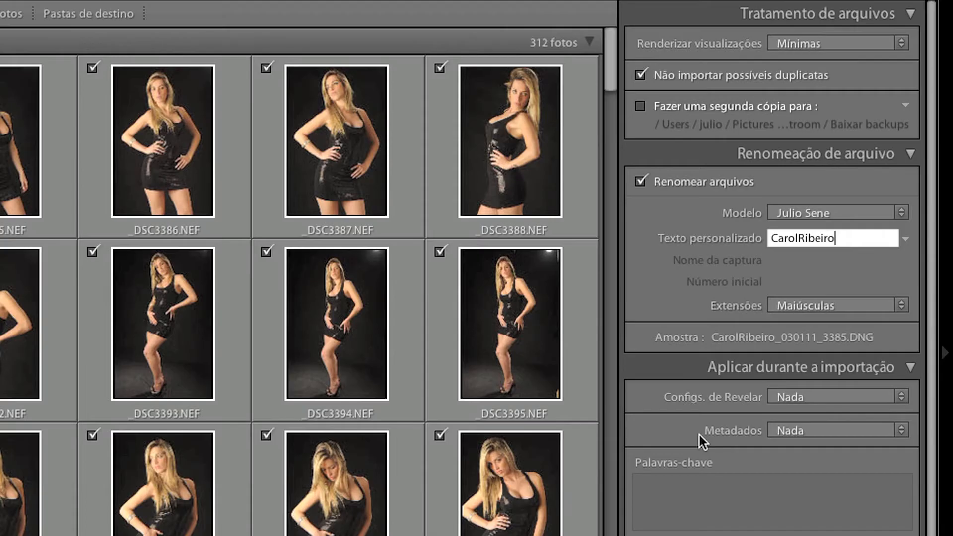
- Start a new metadata preset for the import and name it with the photographer's full name
{"action": "left_click", "coordinate": [905, 432]}
{"action": "left_click", "coordinate": [904, 431]}
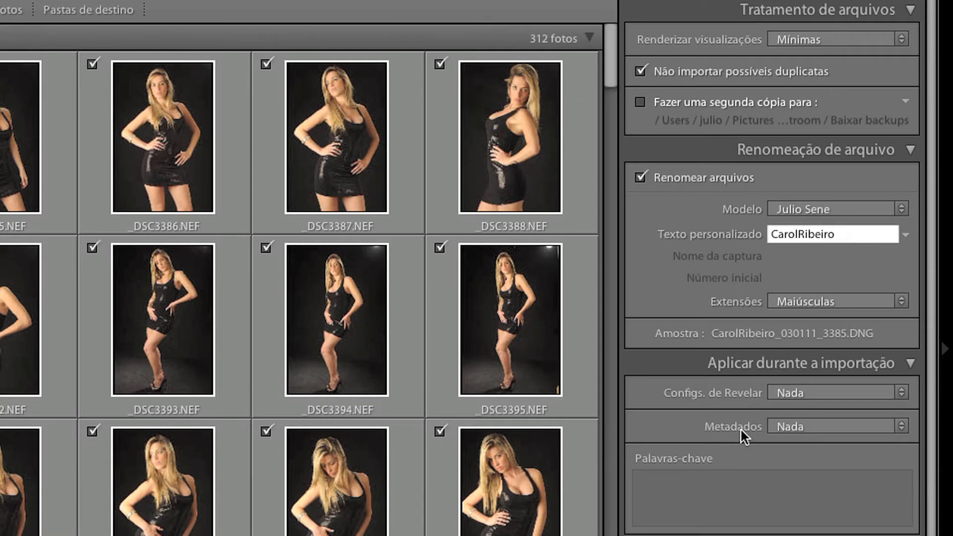
{"action": "left_click", "coordinate": [884, 431]}
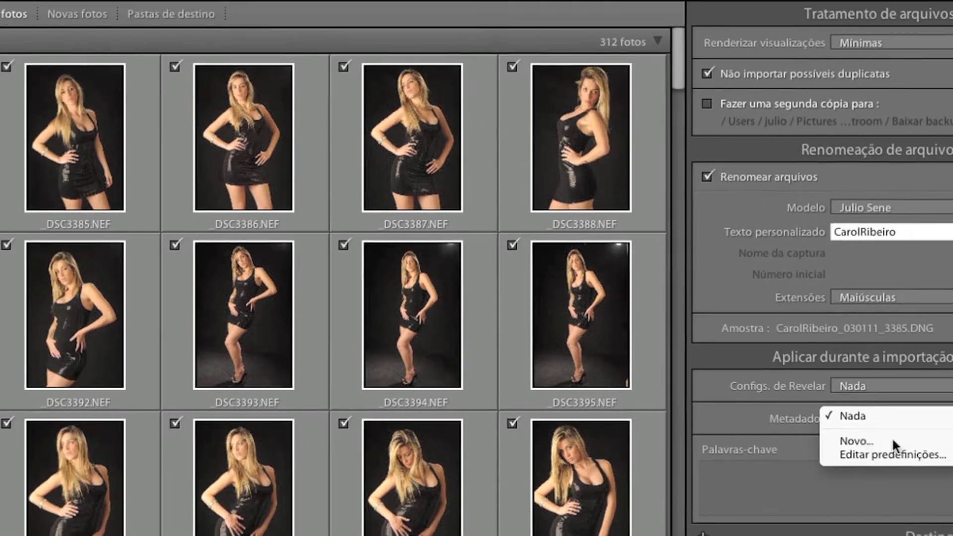
{"action": "left_click", "coordinate": [833, 451]}
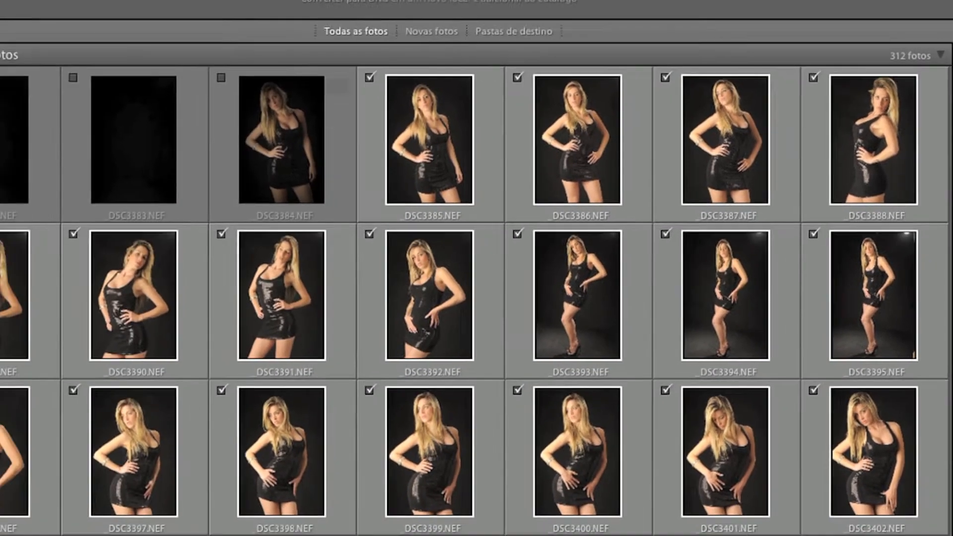
{"action": "type", "text": "Julio"}
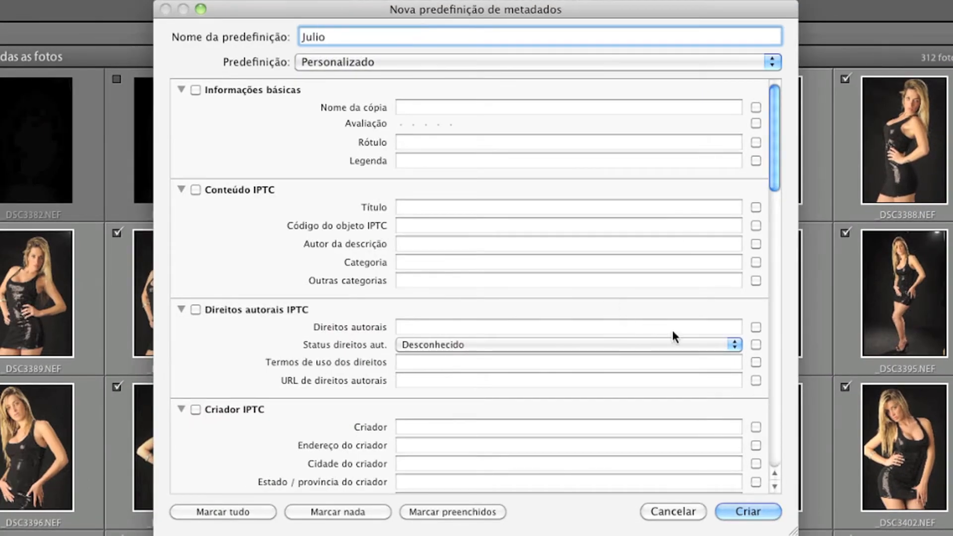
{"action": "type", "text": " Sene"}
- Enter the photographer's name as the IPTC copyright and set the copyright status to Protegido por direitos autorais
{"action": "left_click", "coordinate": [450, 327]}
{"action": "type", "text": "Julio "}
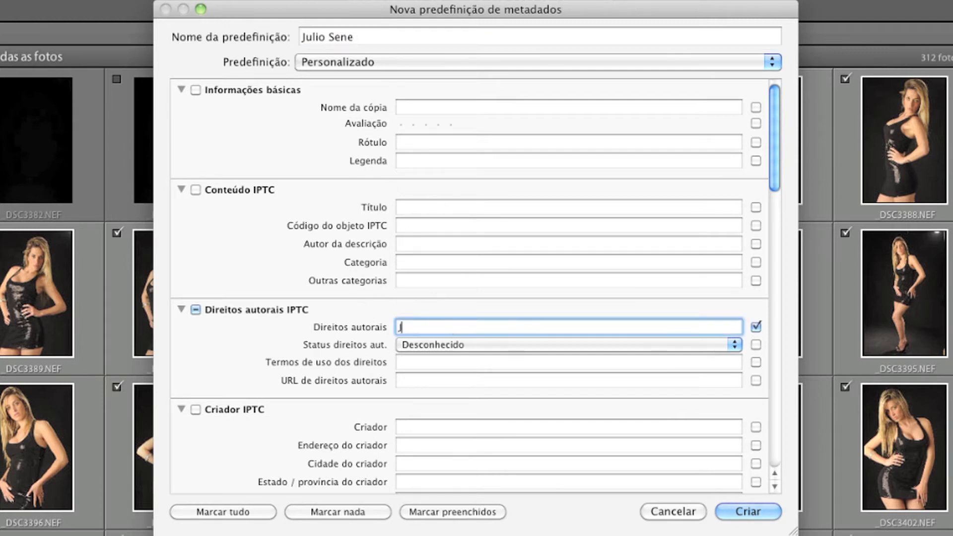
{"action": "type", "text": "Sene"}
{"action": "left_click", "coordinate": [487, 345]}
{"action": "left_click", "coordinate": [503, 358]}
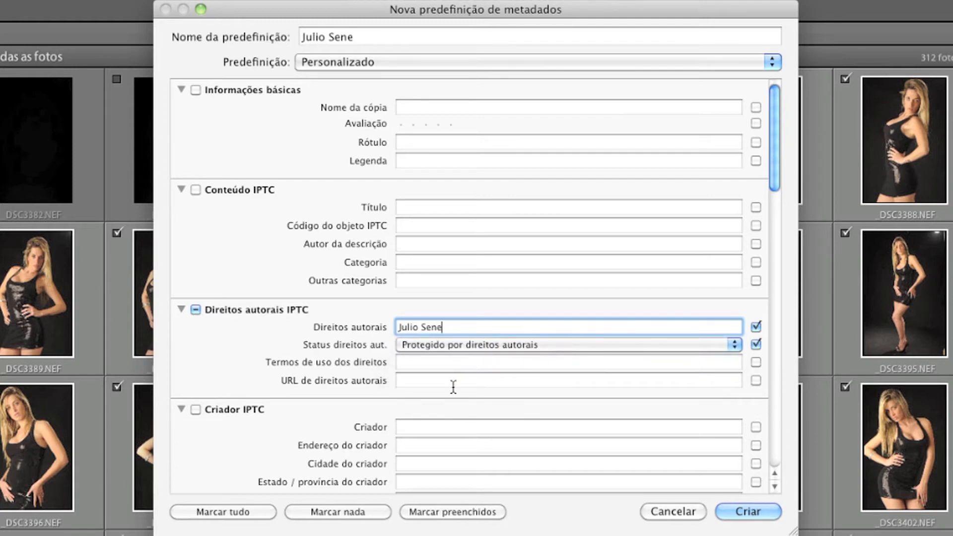
- Include the whole Criador IPTC section in the metadata preset and enter the photographer's full name as Criador
{"action": "scroll", "coordinate": [454, 387], "scroll_direction": "down", "scroll_amount": 6}
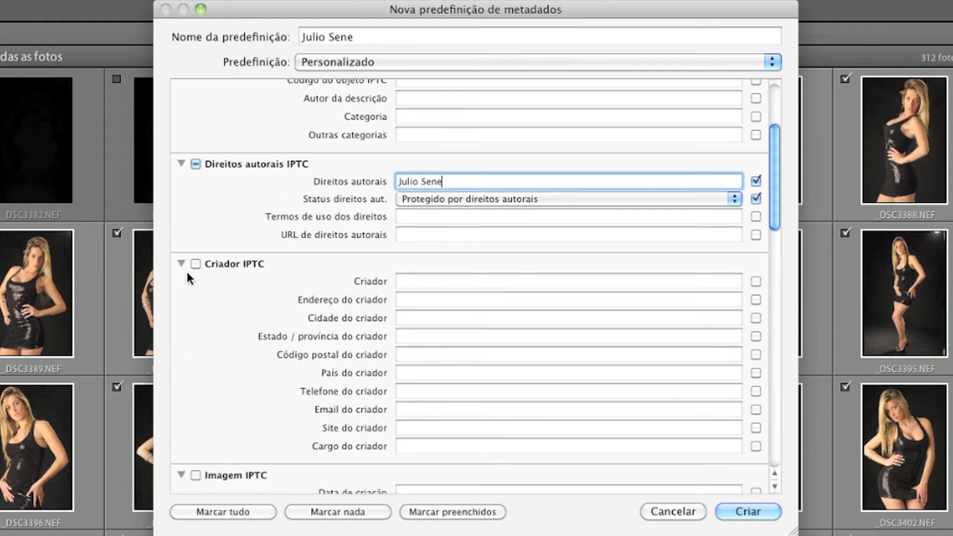
{"action": "left_click", "coordinate": [195, 263]}
{"action": "left_click", "coordinate": [499, 283]}
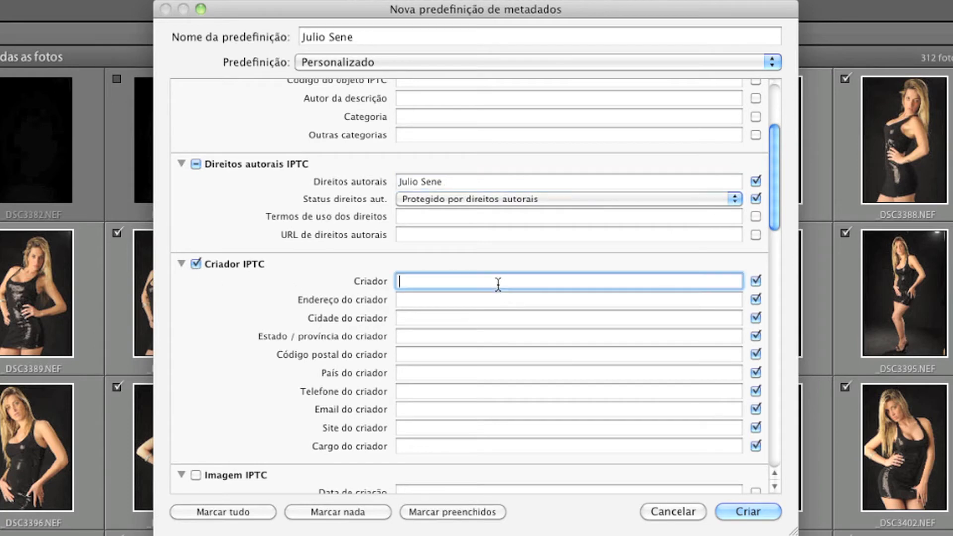
{"action": "type", "text": "Julio Sene"}
- Fill in Site do criador with the photographer's website address
{"action": "left_click", "coordinate": [445, 429]}
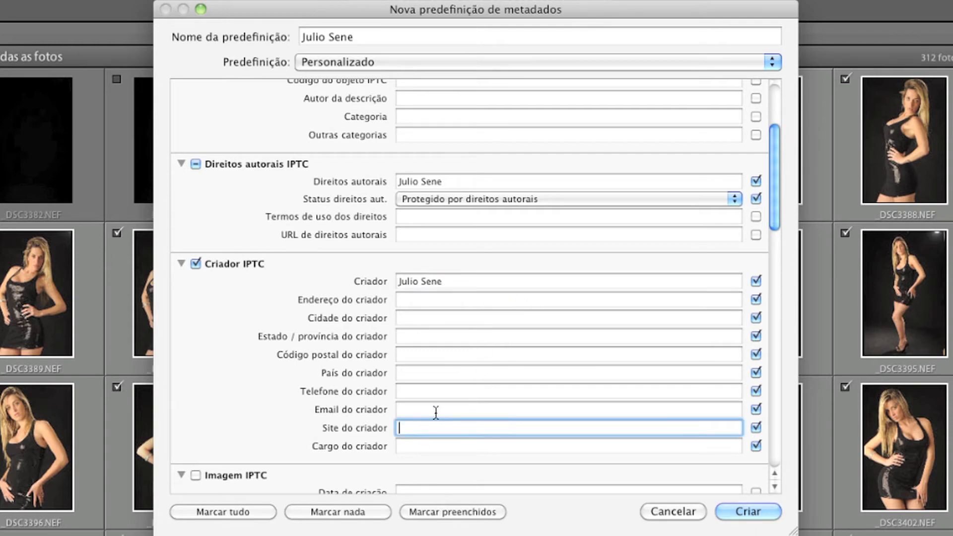
{"action": "type", "text": "www.juliosene.com"}
- Enter the photographer's full name under Palavras-chave in the metadata preset and create the preset
{"action": "scroll", "coordinate": [492, 385], "scroll_direction": "down", "scroll_amount": 5}
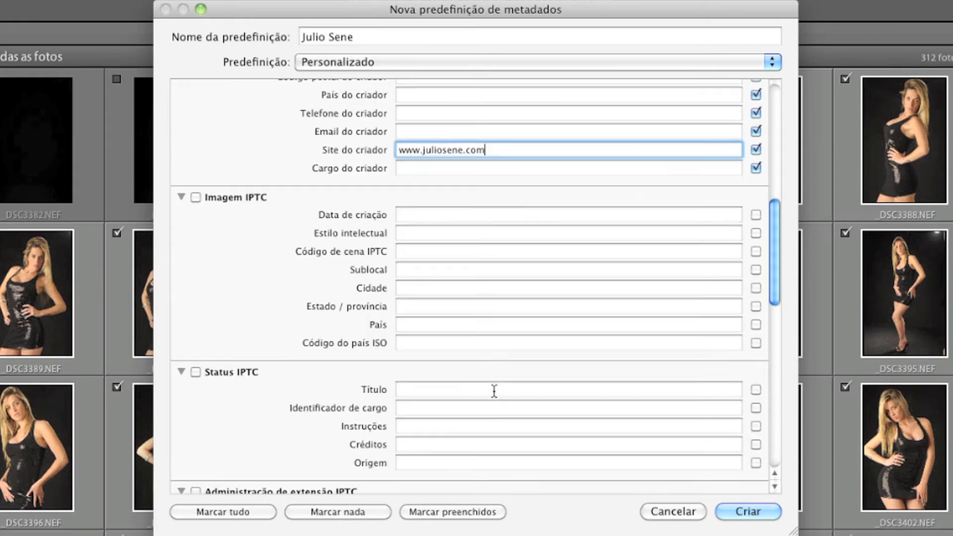
{"action": "scroll", "coordinate": [494, 391], "scroll_direction": "down", "scroll_amount": 10}
{"action": "left_click", "coordinate": [461, 468]}
{"action": "type", "text": "Julio Sene"}
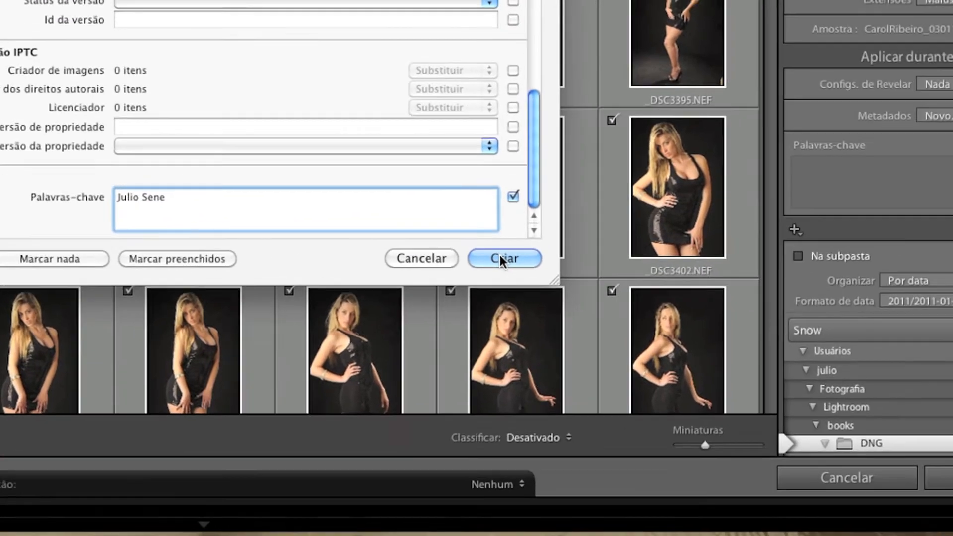
{"action": "left_click", "coordinate": [744, 218]}
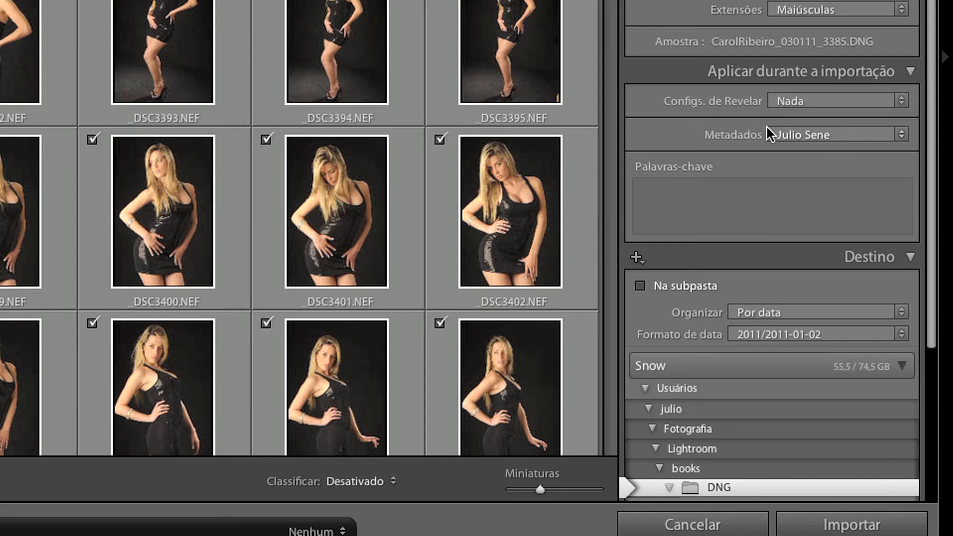
- Enter the import keywords: the model's full name joined by an underscore, followed by Estudio_Casa
{"action": "left_click", "coordinate": [777, 203]}
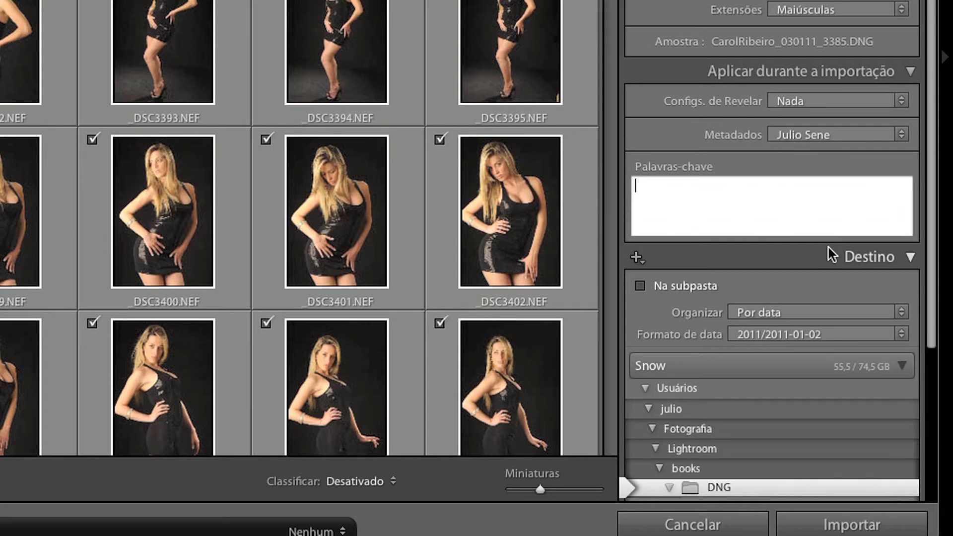
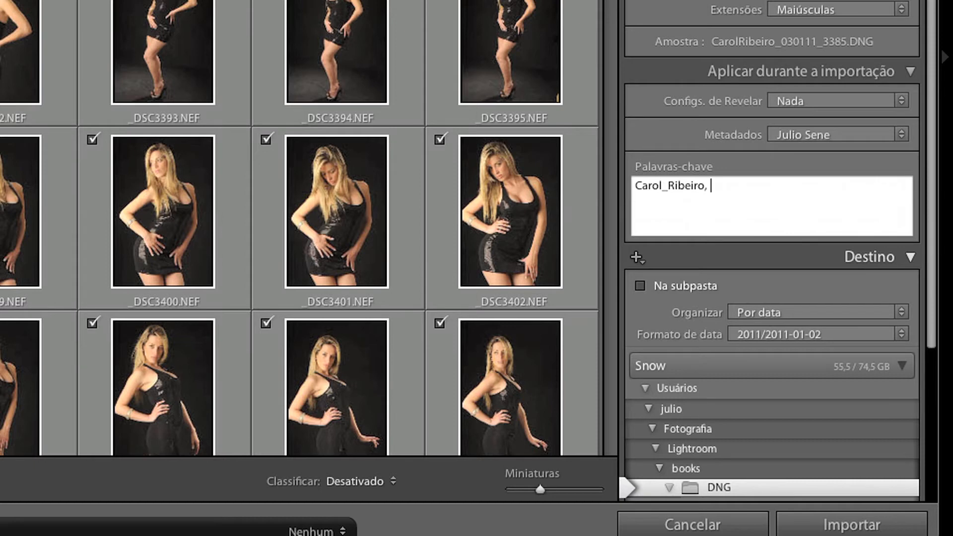
{"action": "type", "text": "Estudio_Casa"}
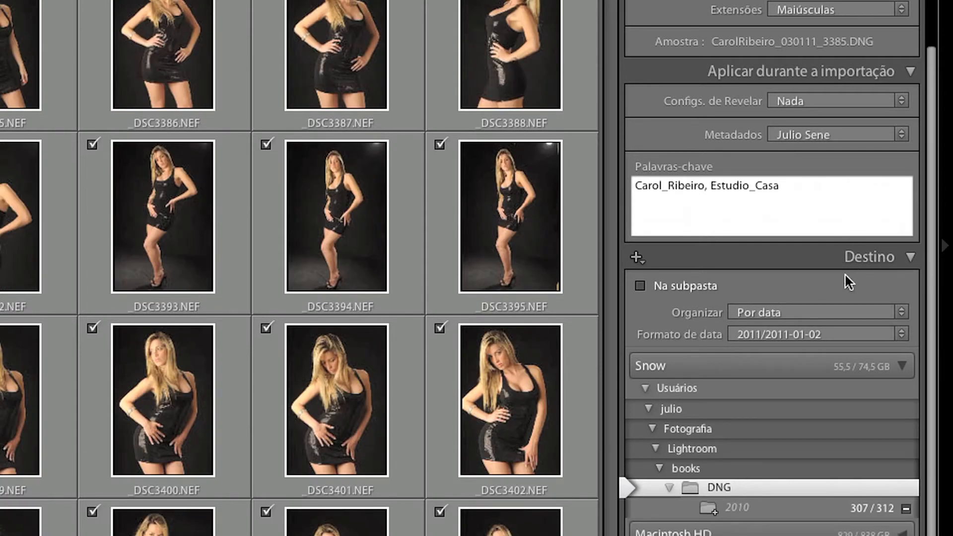
- Place the imported photos in a subfolder of DNG named with the model's full name without spaces
{"action": "left_click", "coordinate": [641, 287]}
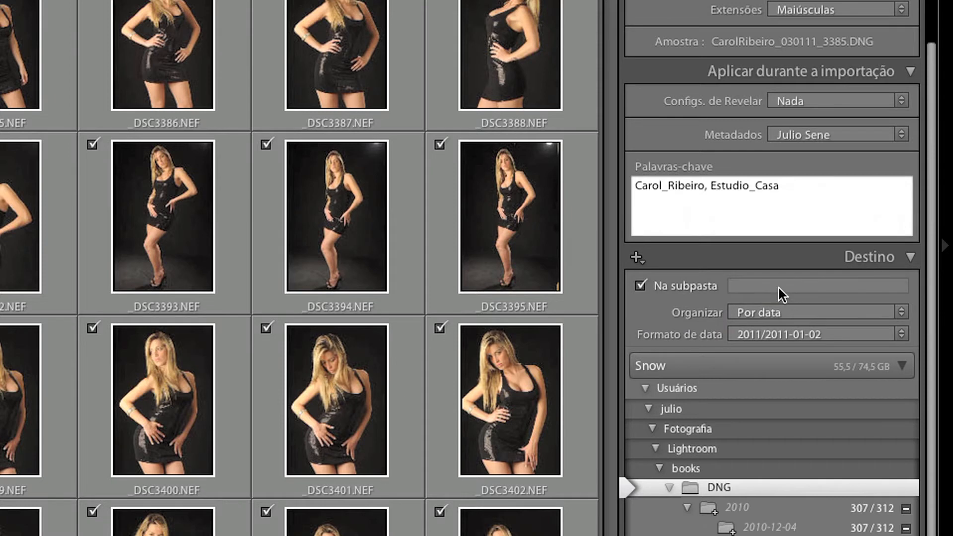
{"action": "left_click", "coordinate": [777, 287]}
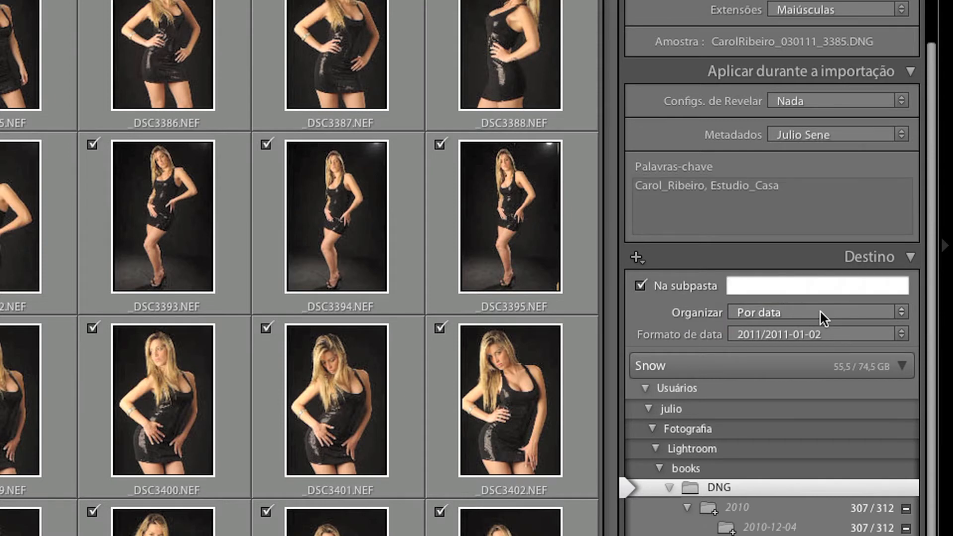
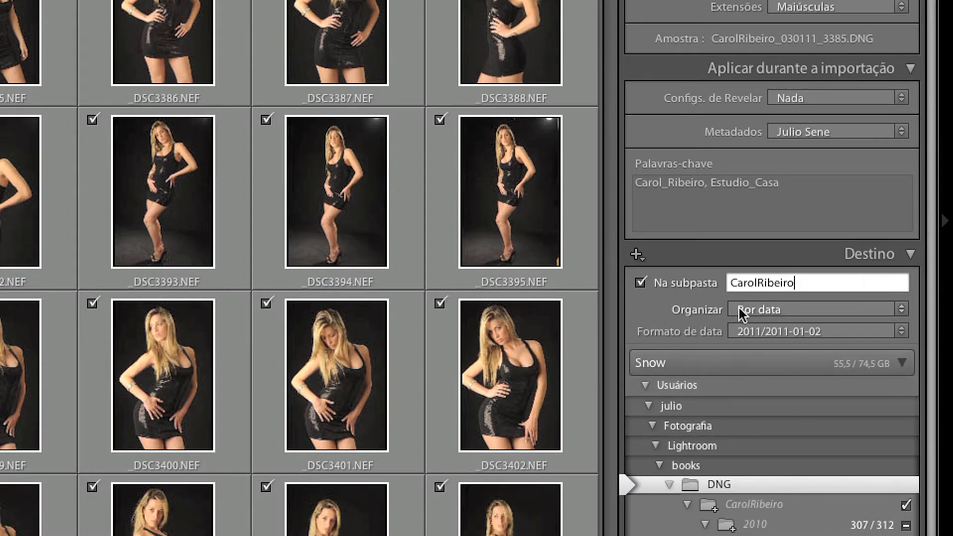
- Set the destination organization to Em uma pasta and import the checked photos
{"action": "left_click", "coordinate": [785, 313]}
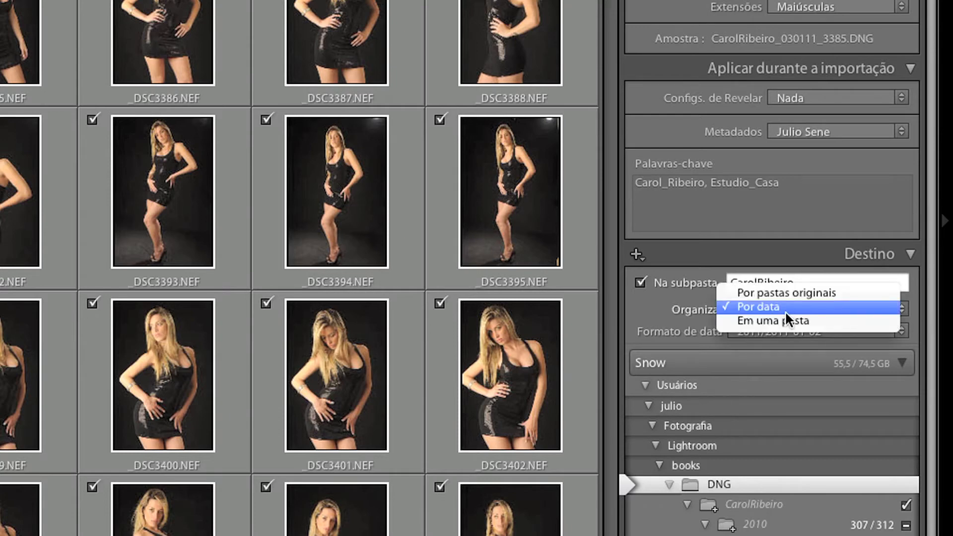
{"action": "left_click", "coordinate": [791, 320]}
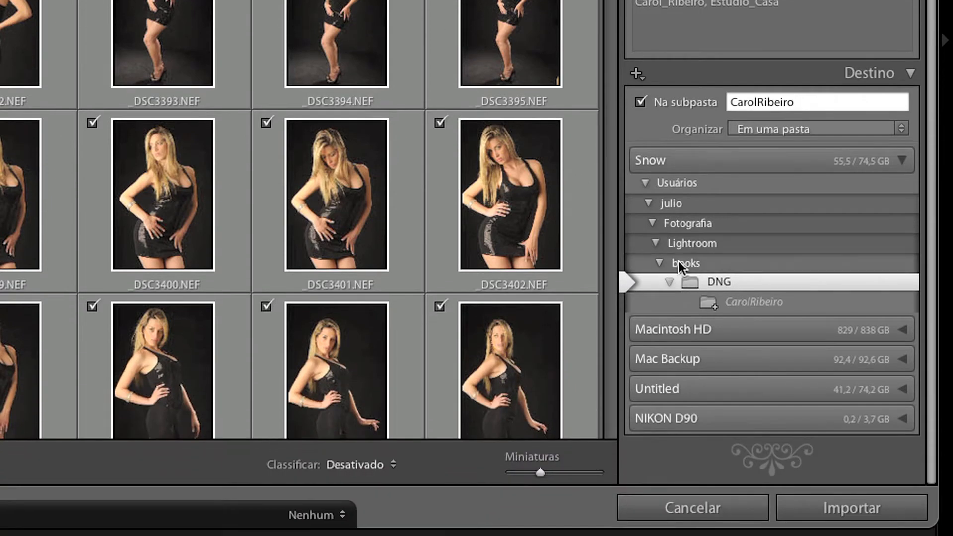
{"action": "left_click", "coordinate": [868, 511]}
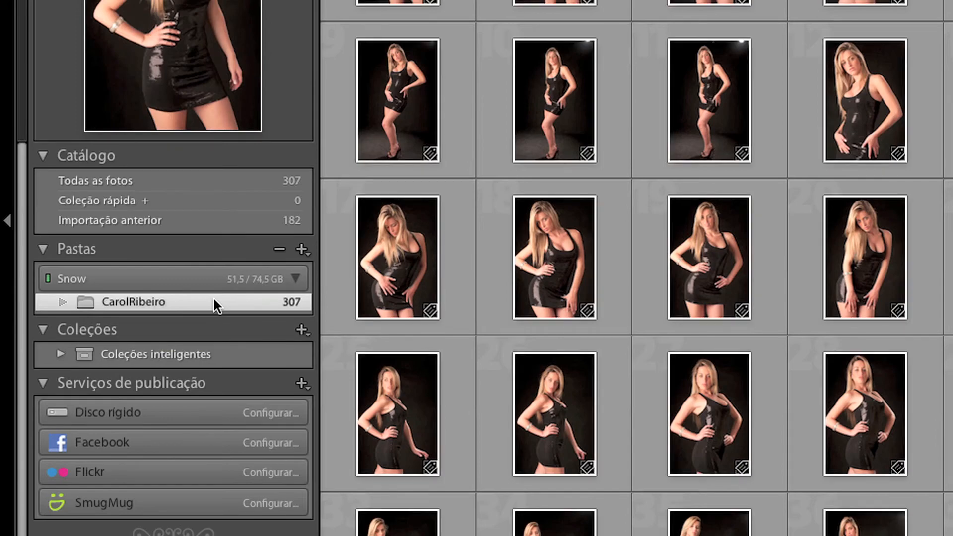
{"action": "mouse_move", "coordinate": [213, 296]}
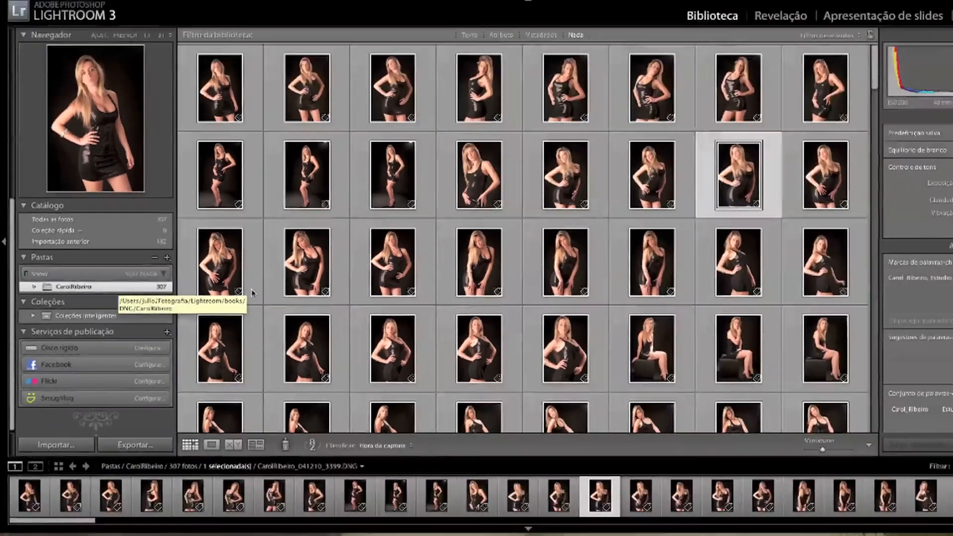